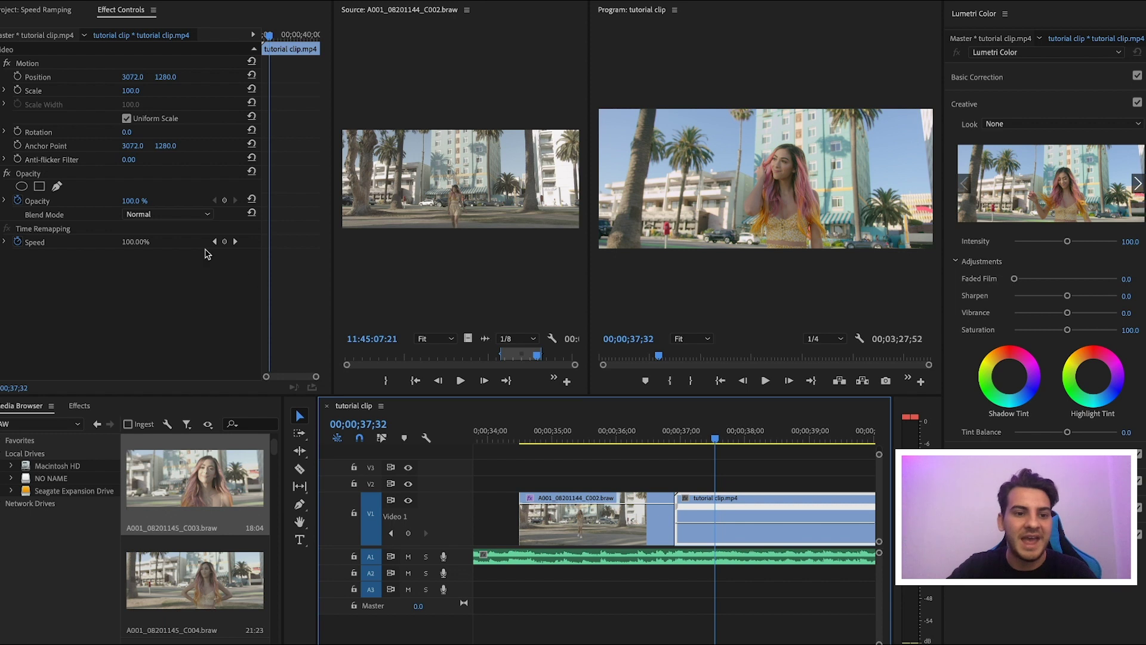
Try a speed ramp on tutorial clip.mp4 with keyframes at 00;00;37;32 and 00;00;37;52, setting 162% after the first and 141% after the second.
click(224, 241)
drag(744, 522, 744, 492)
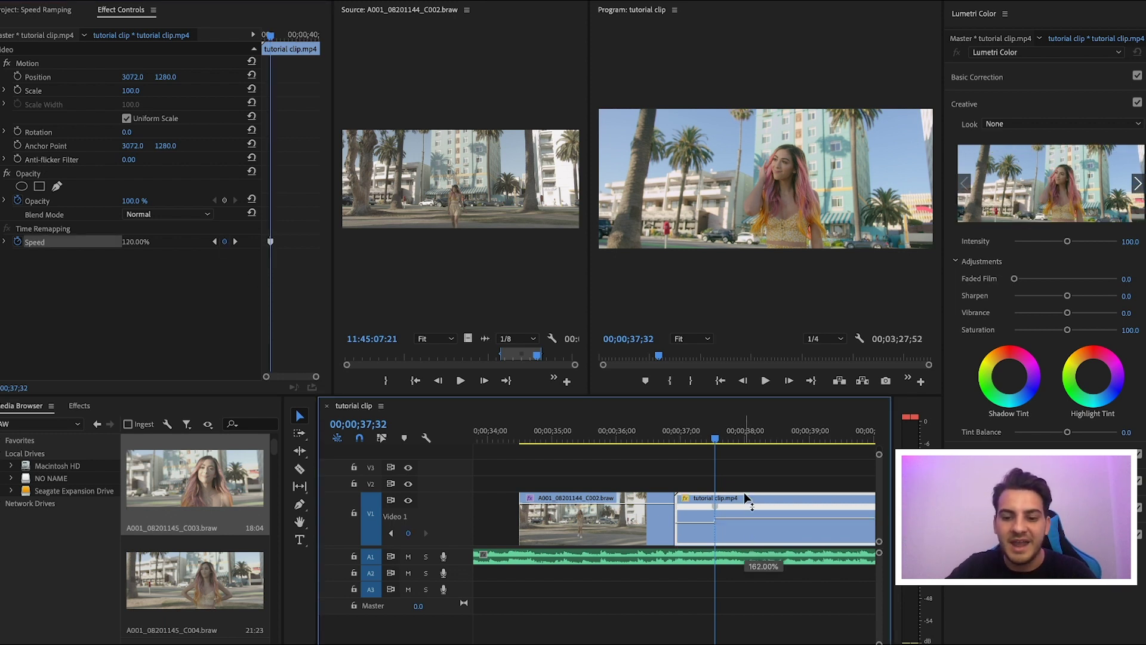
scroll(744, 492, right, 3)
click(679, 437)
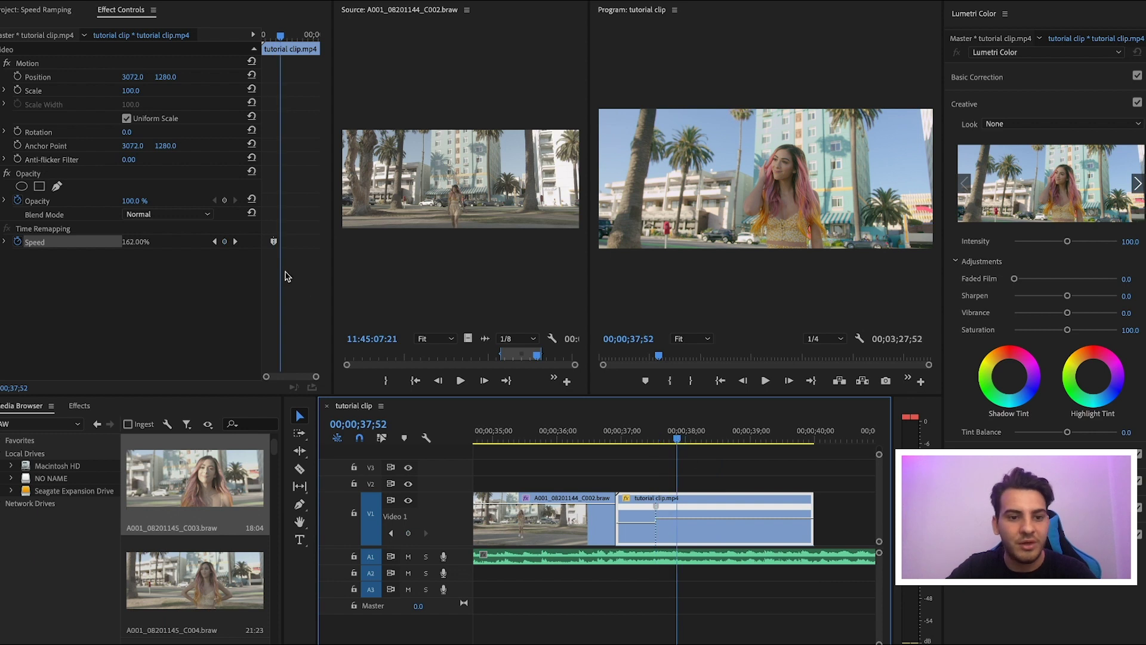
click(224, 242)
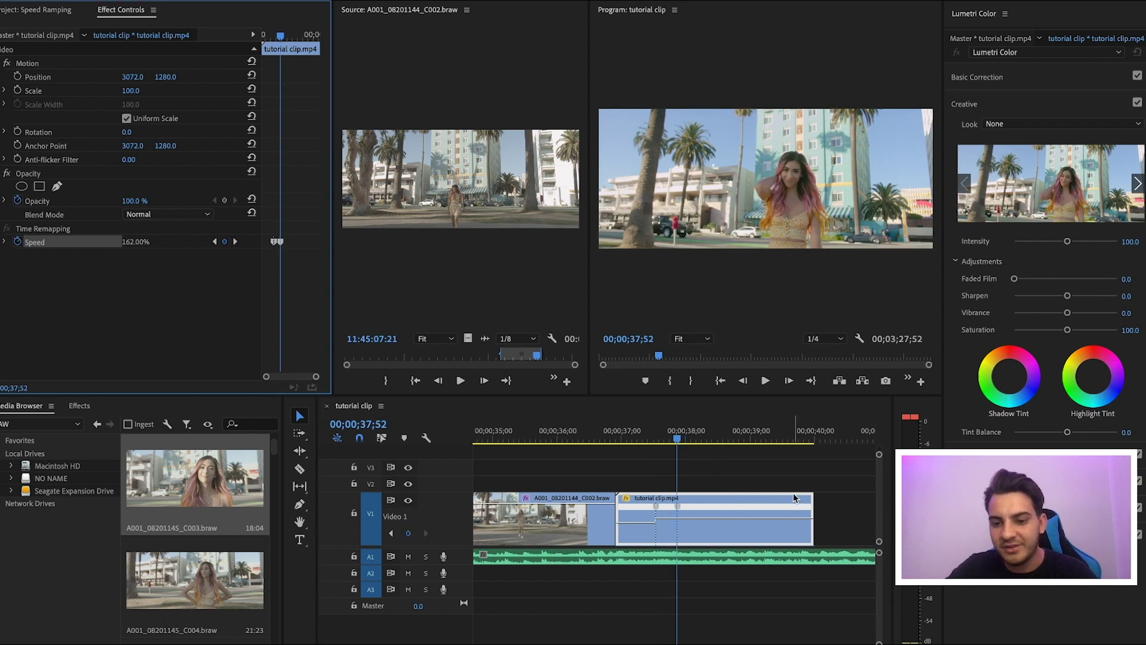
click(668, 517)
drag(667, 517, 694, 522)
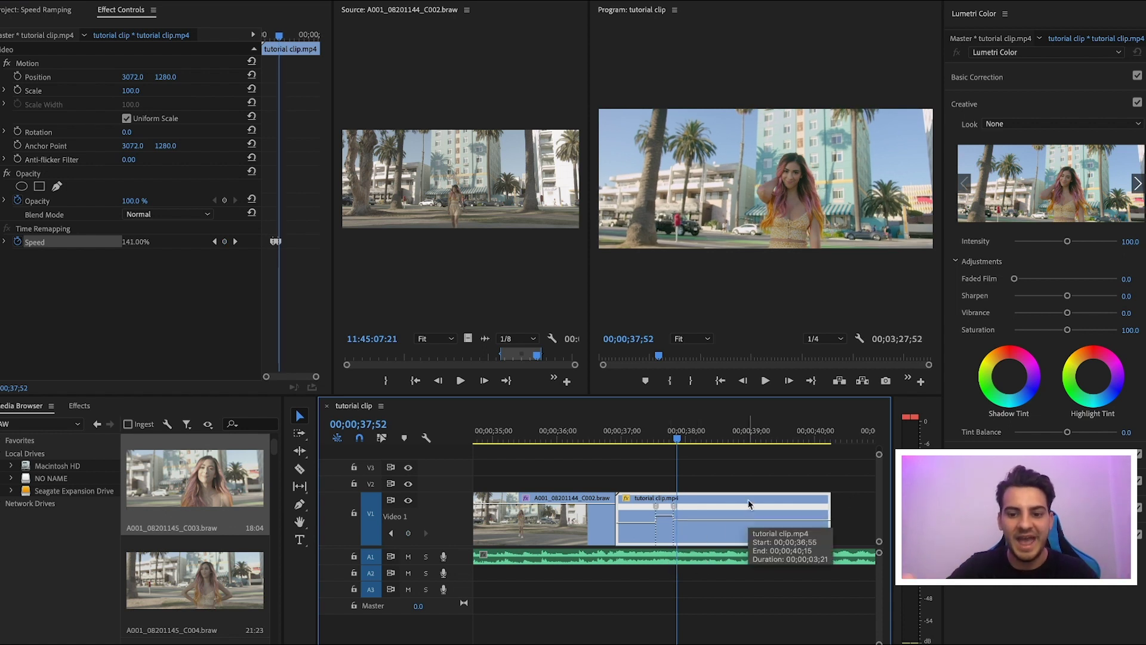
Play back the sequence from 00;00;34;39 through both video clips.
click(823, 442)
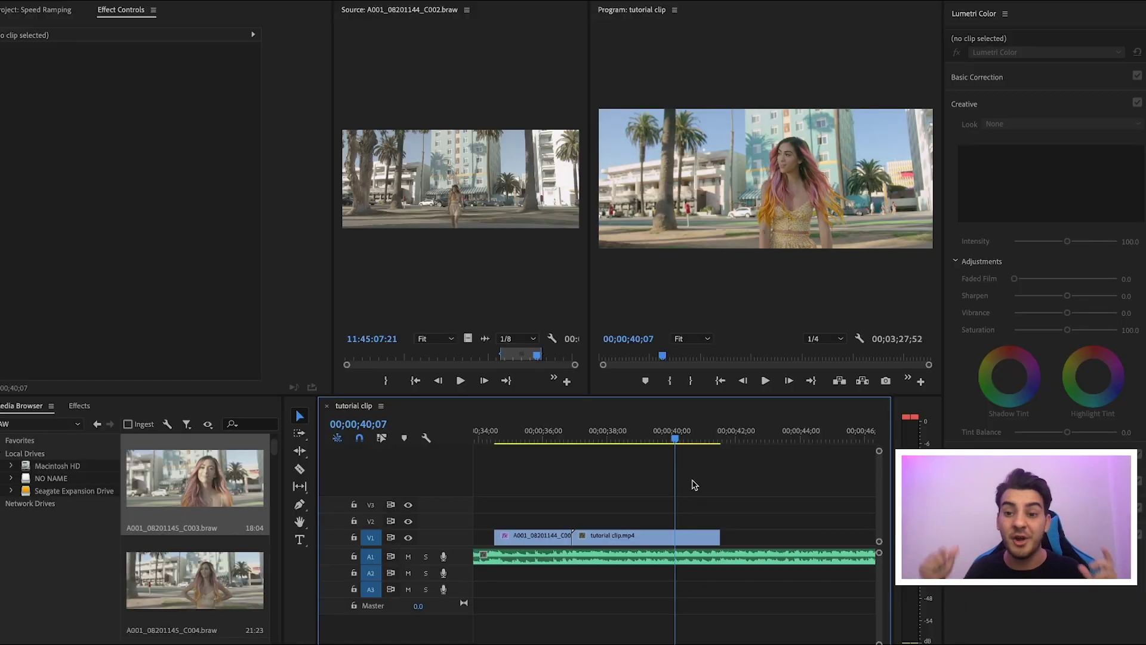
click(501, 440)
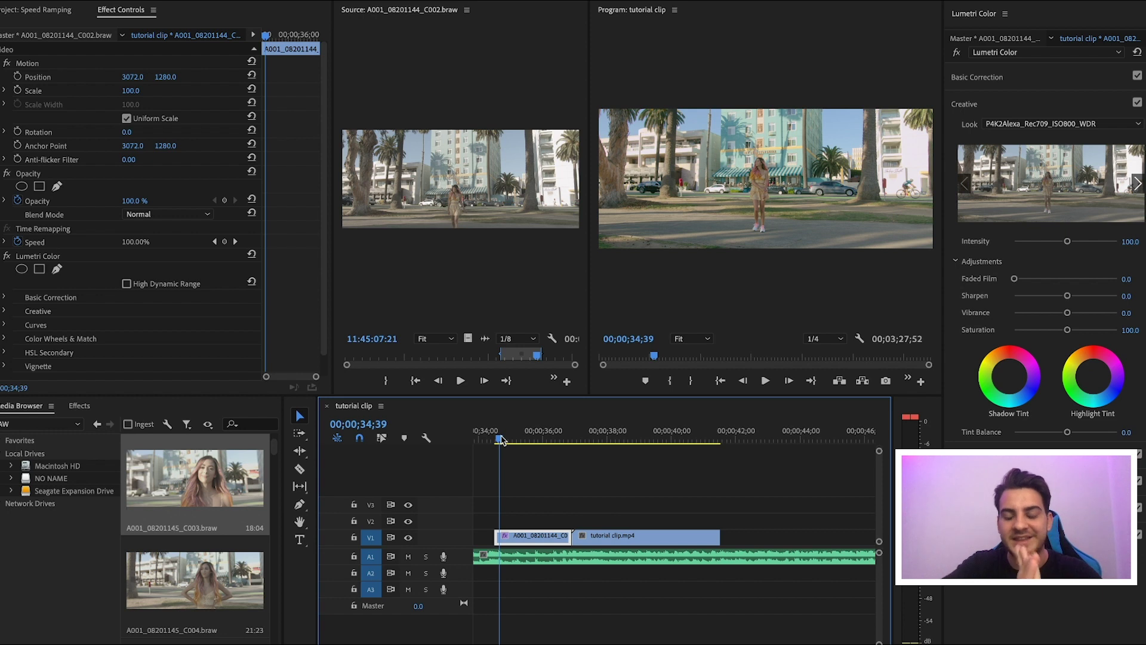
key(space)
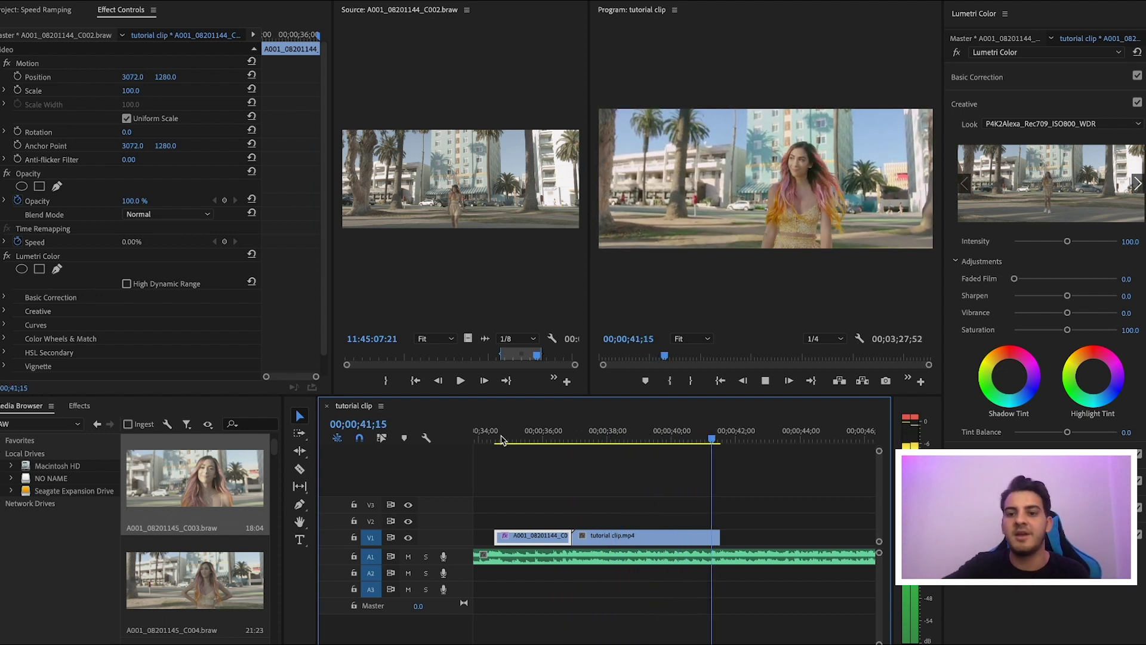
click(599, 495)
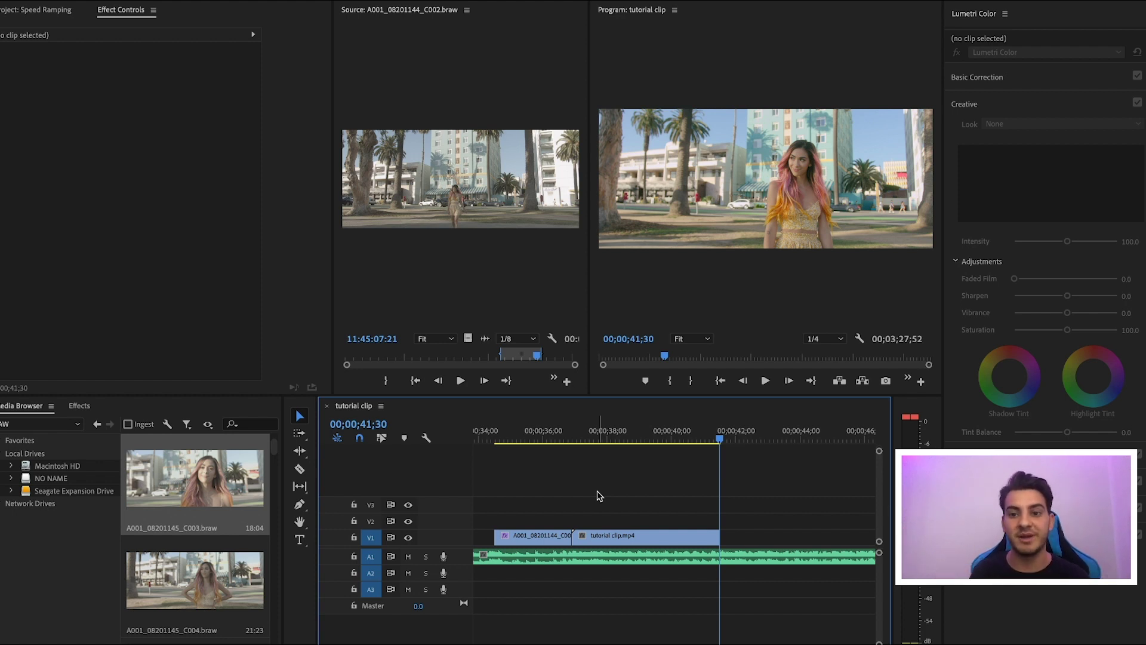
Play the opening of tutorial clip.mp4 from its first frames, then return to 00;00;36;57.
click(591, 437)
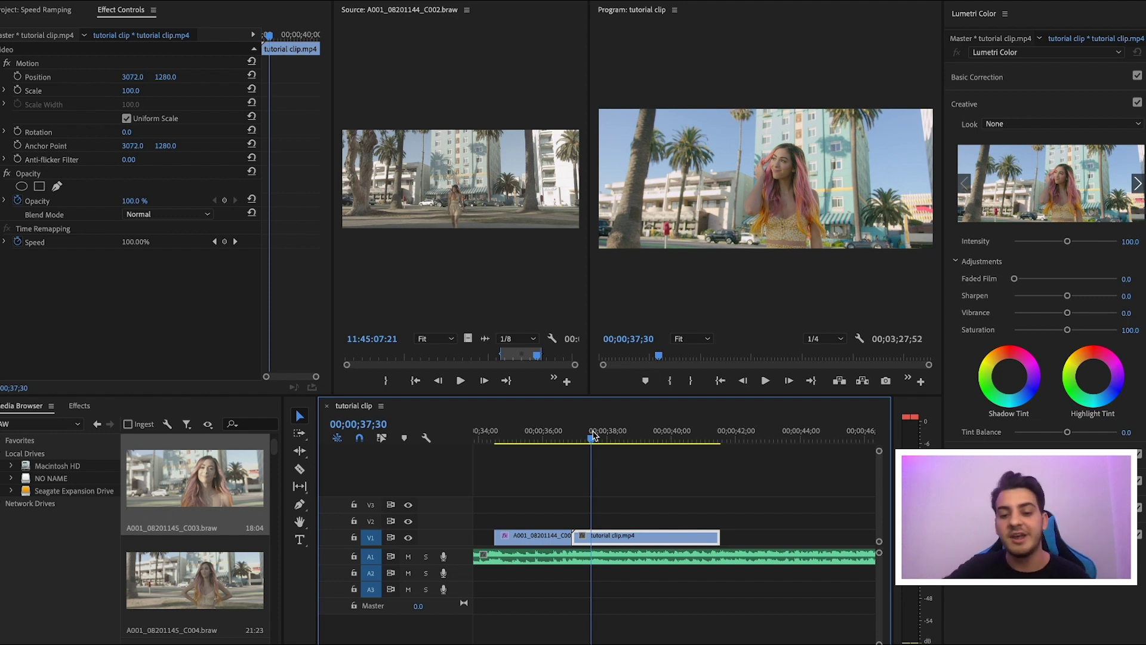
click(574, 436)
key(space)
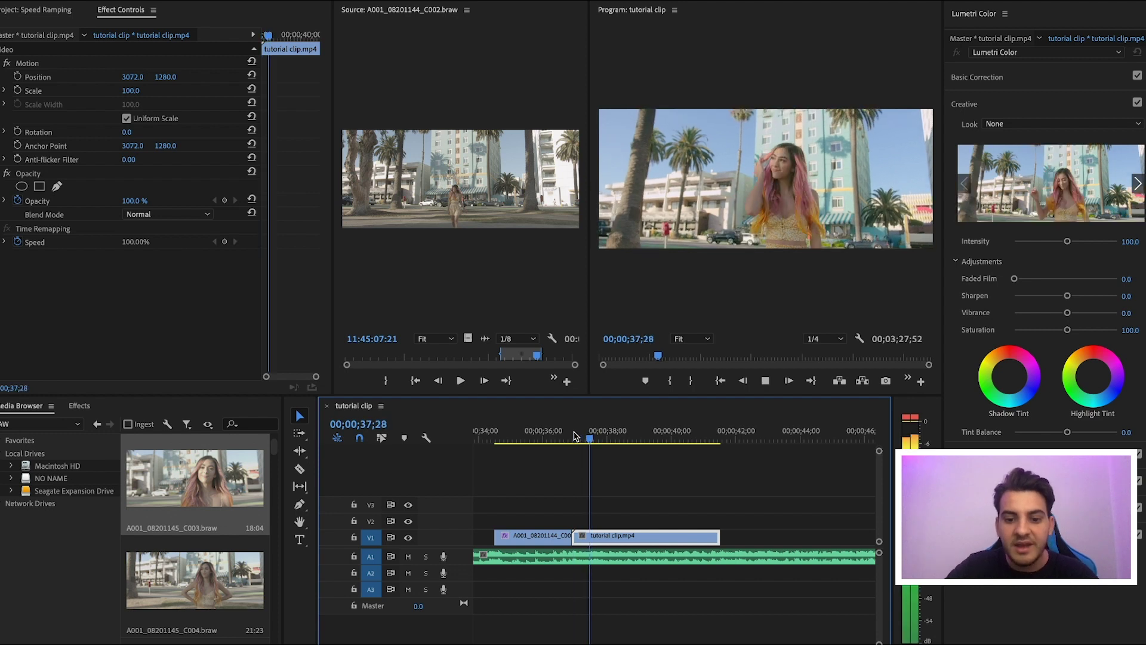
key(space)
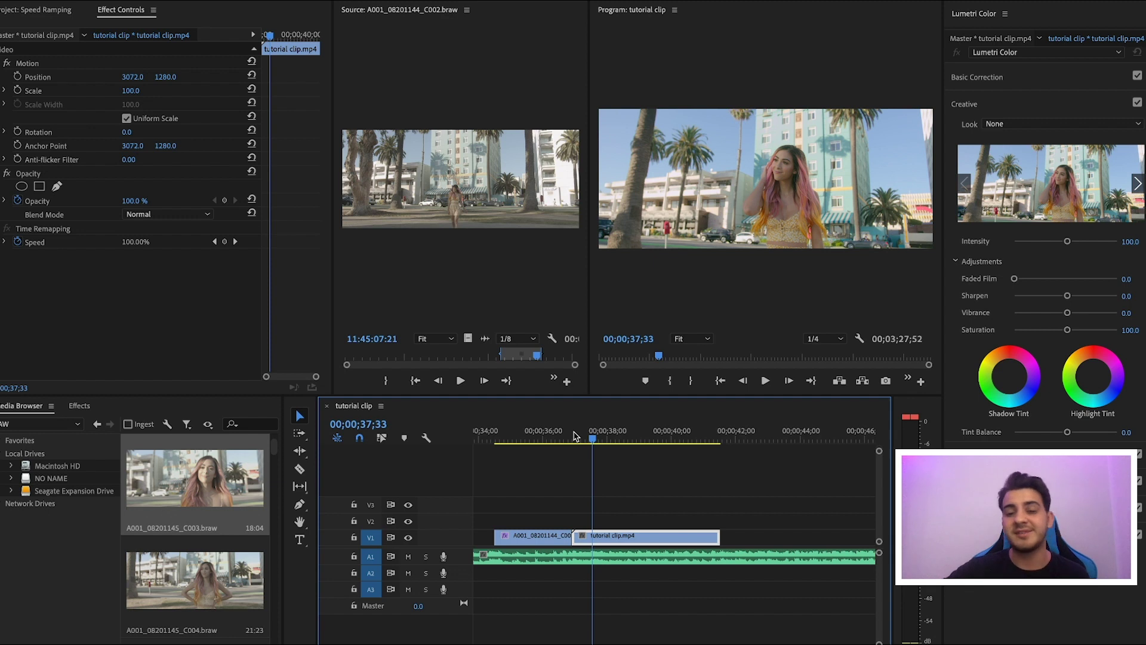
click(574, 436)
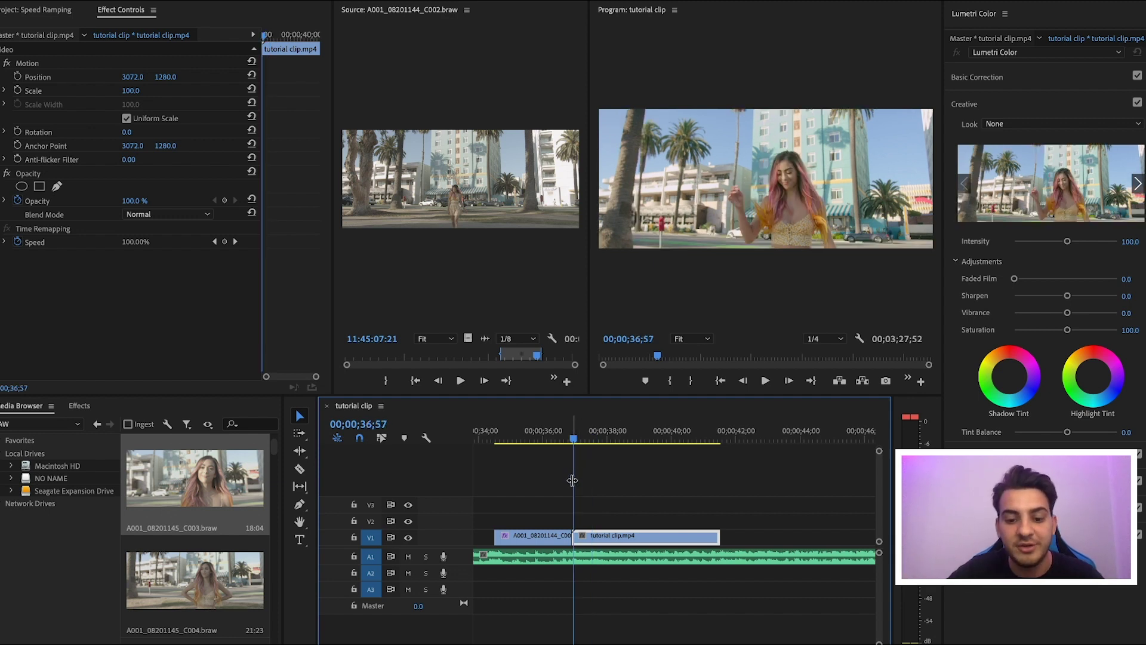
Select tutorial clip.mp4 together with the music clip and replace them with an After Effects composition.
click(652, 490)
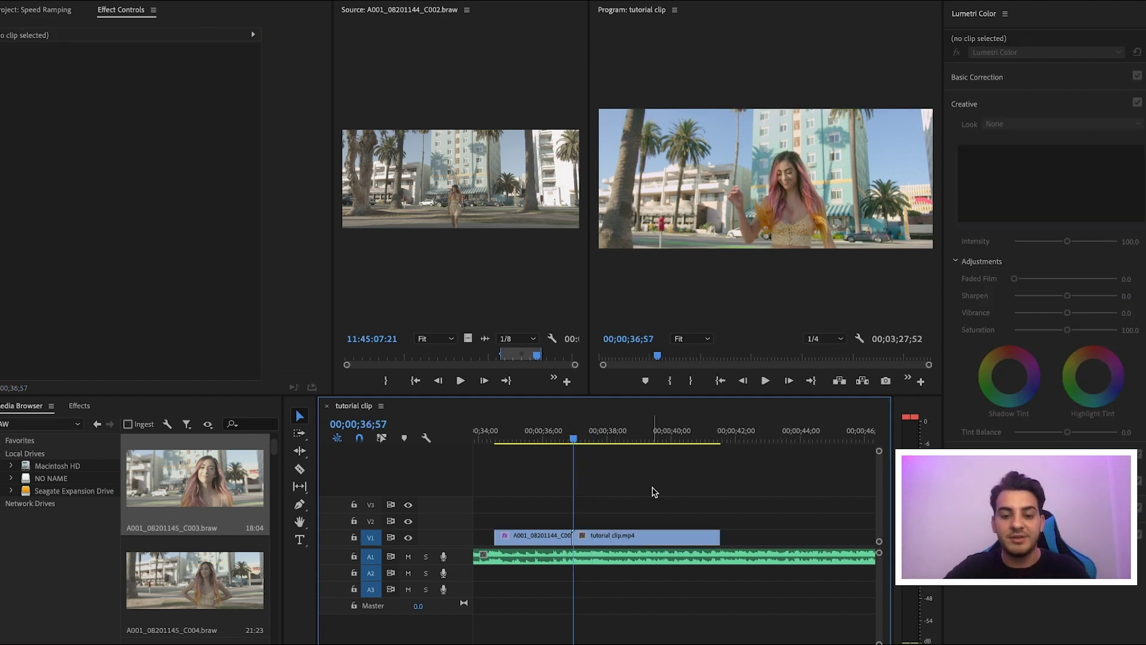
drag(652, 487, 609, 588)
right_click(618, 543)
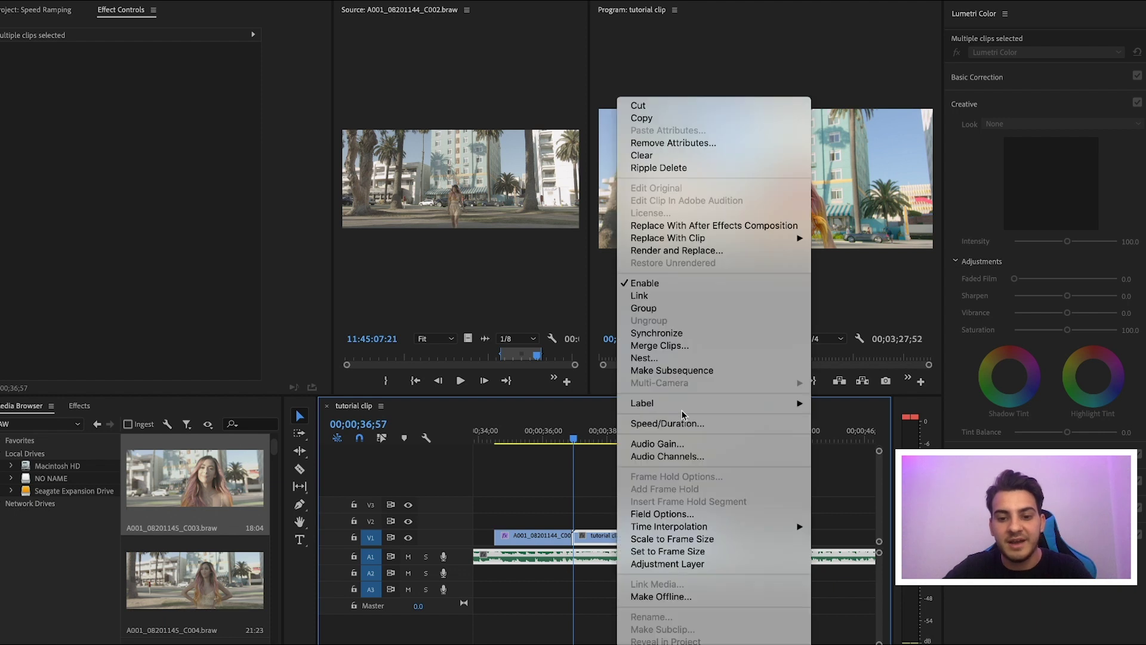
click(728, 226)
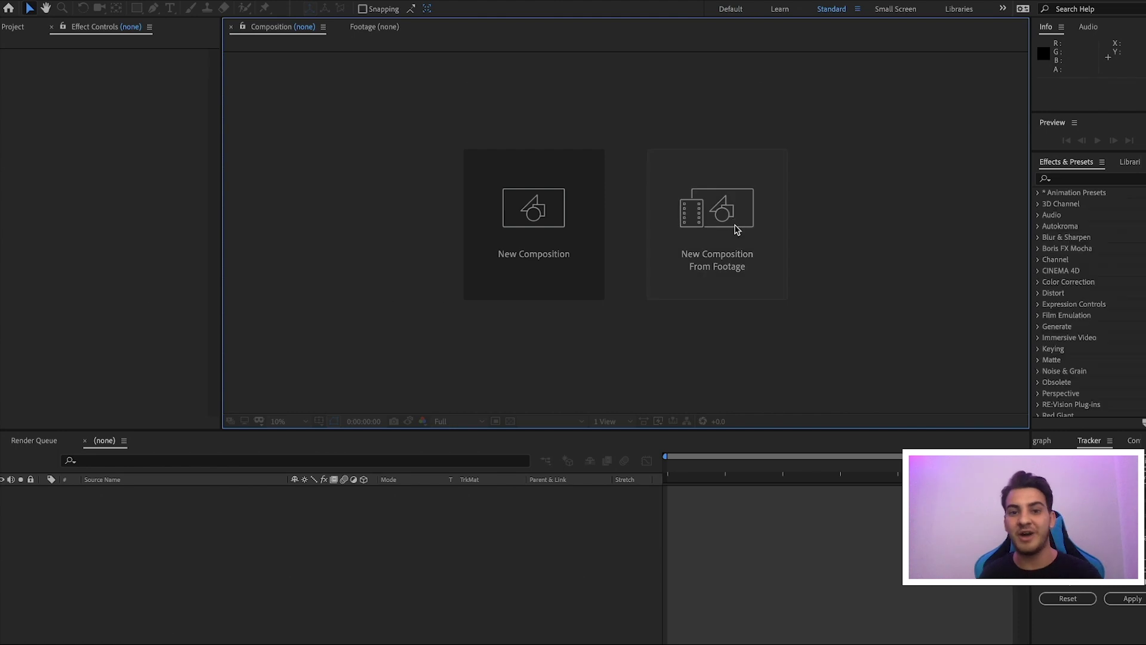
Save the new After Effects project as speedram in the Speedramping Tutorial folder on the Desktop.
key(super+s)
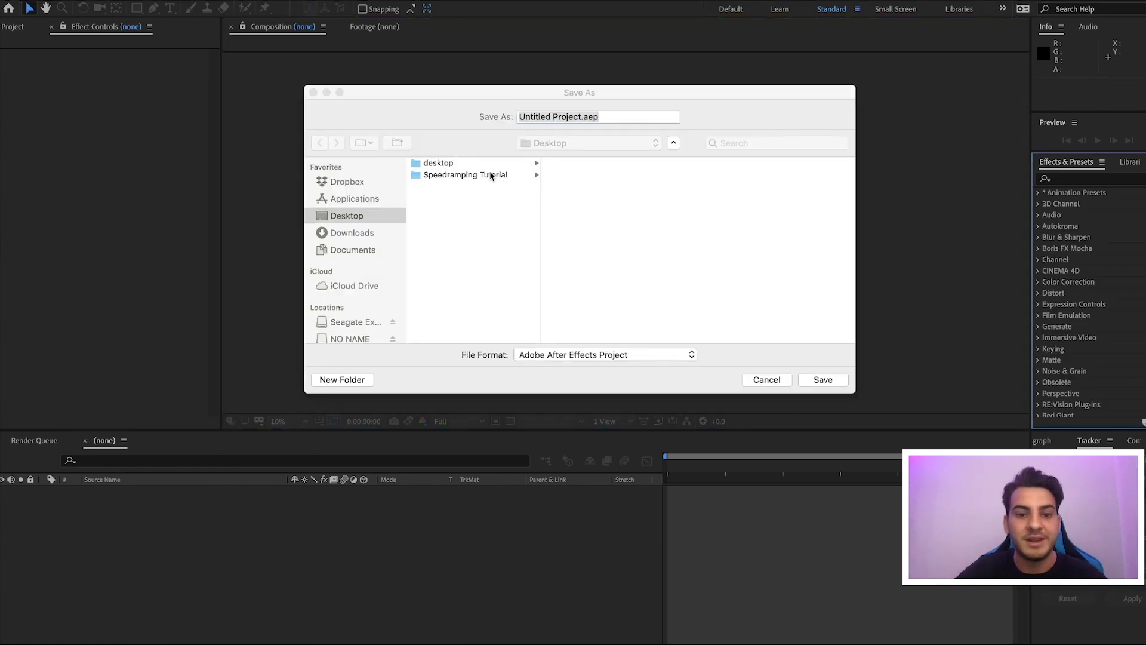
click(491, 175)
double_click(613, 116)
key(super+a)
text(speedram)
key(Return)
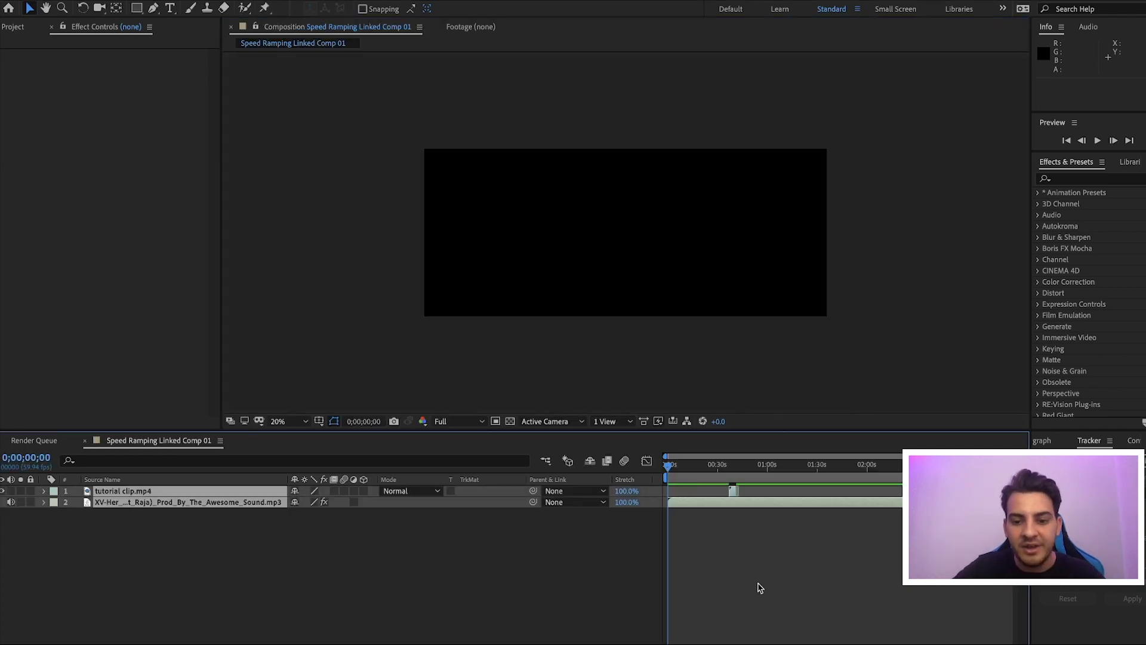
Move the current time to 0;00;38;37 within tutorial clip.mp4 and reveal the music layer's audio waveform.
click(733, 466)
drag(733, 467, 732, 468)
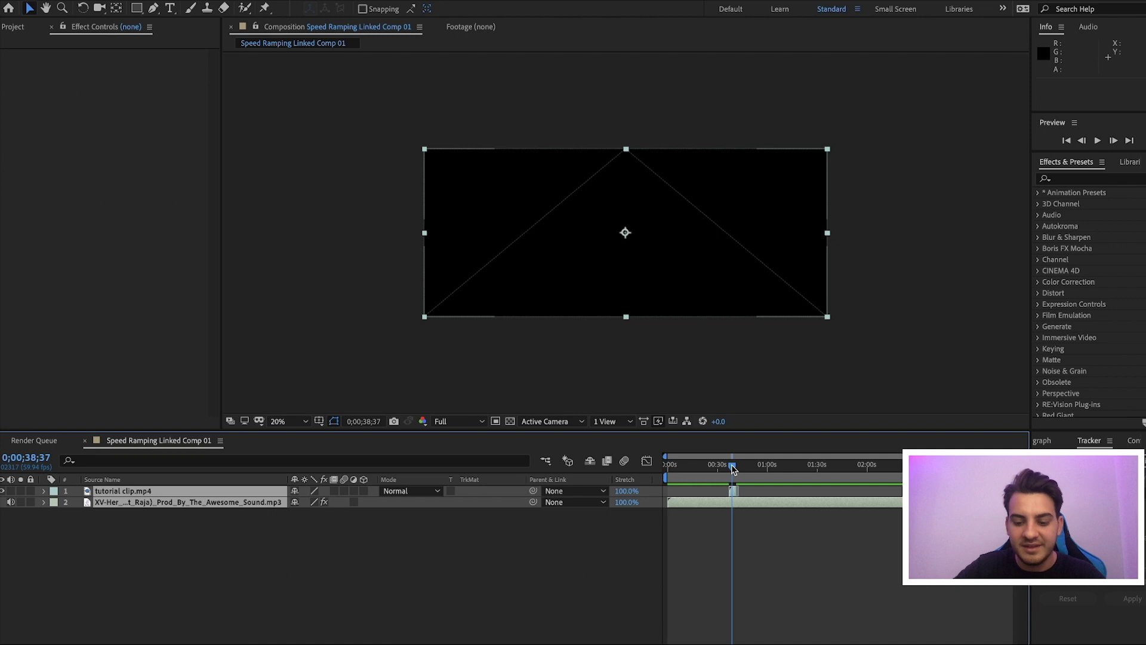
click(755, 583)
key(equal)
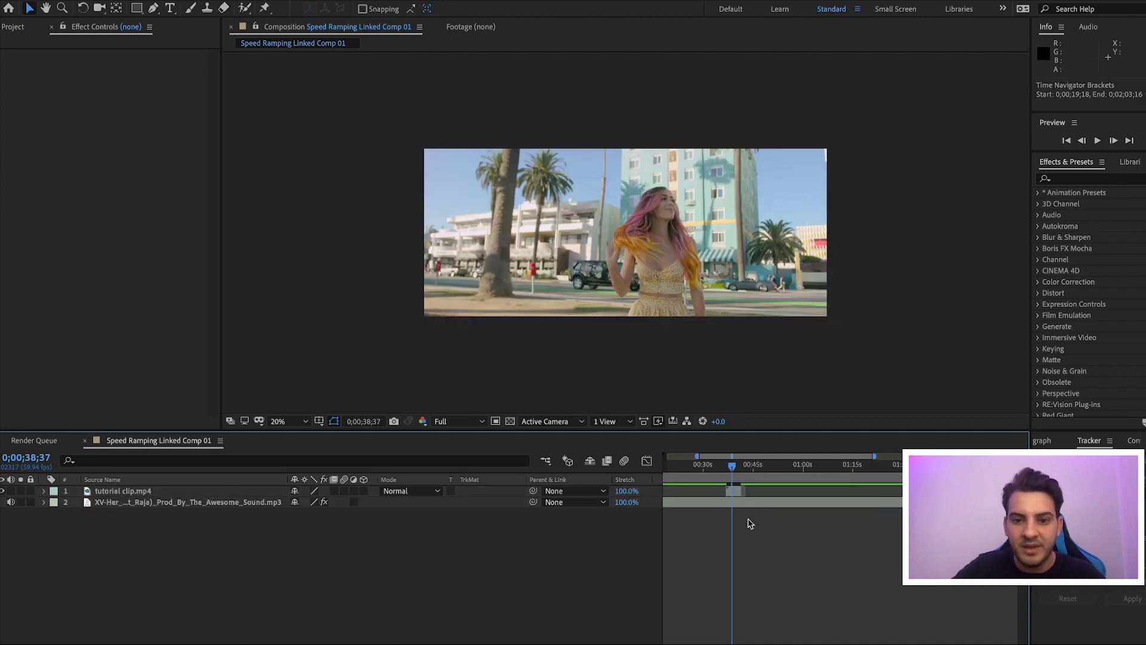
click(744, 505)
key(l)
key(l)
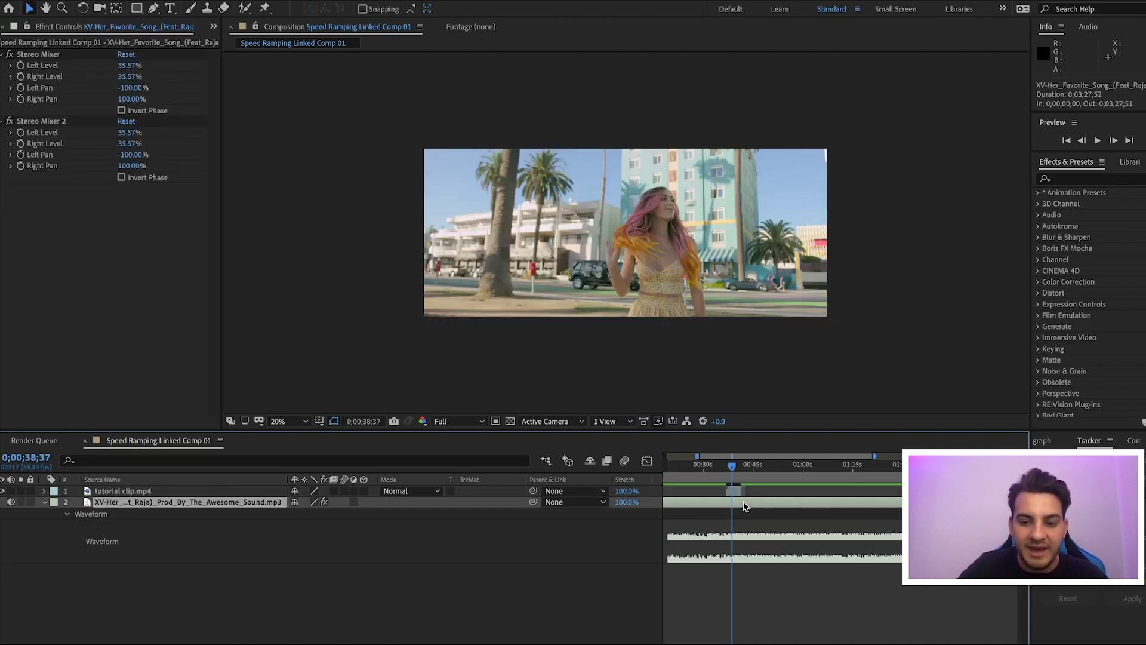
Examine where tutorial clip.mp4 starts and ends in the composition, stopping at 0;00;41;30.
click(797, 610)
key(equal)
key(equal)
key(equal)
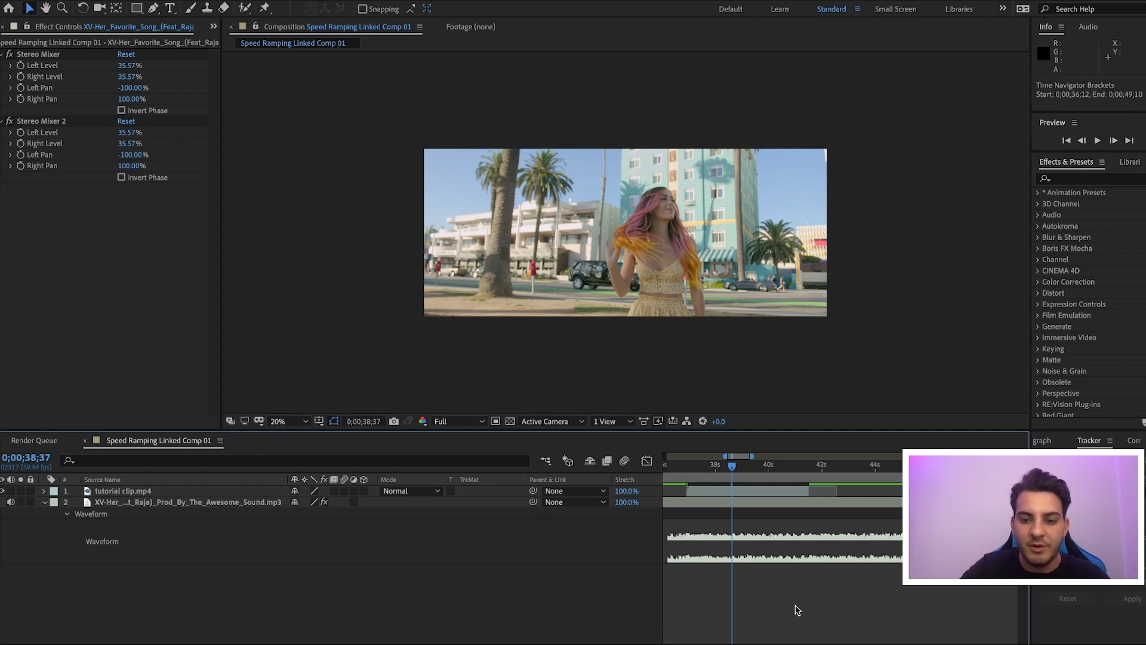
click(690, 466)
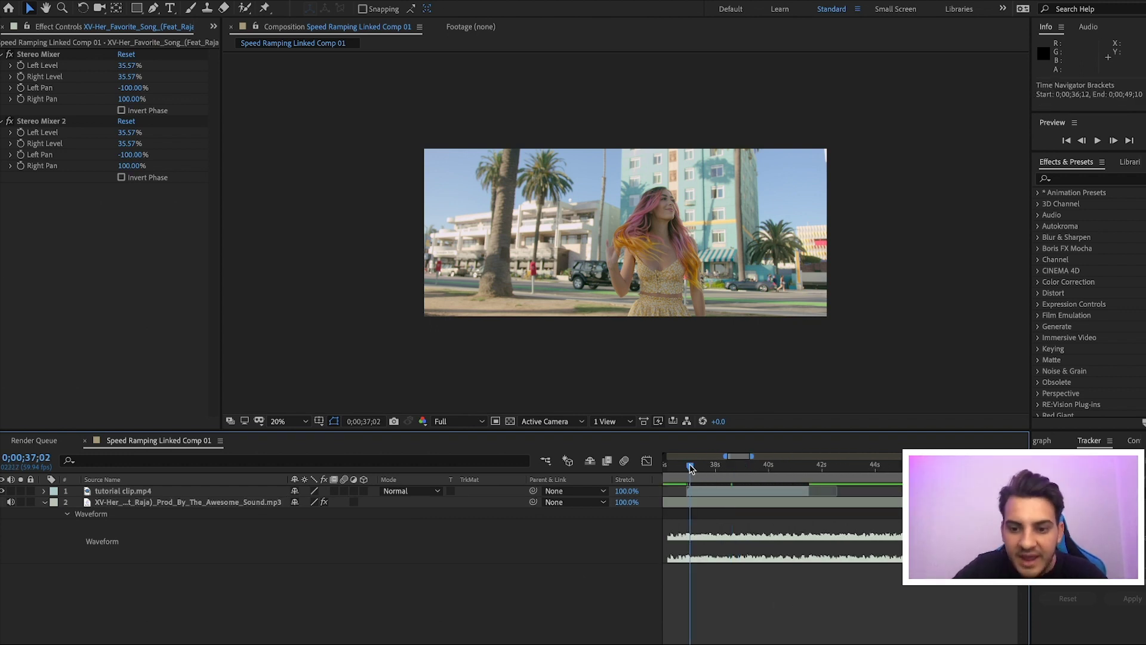
click(808, 464)
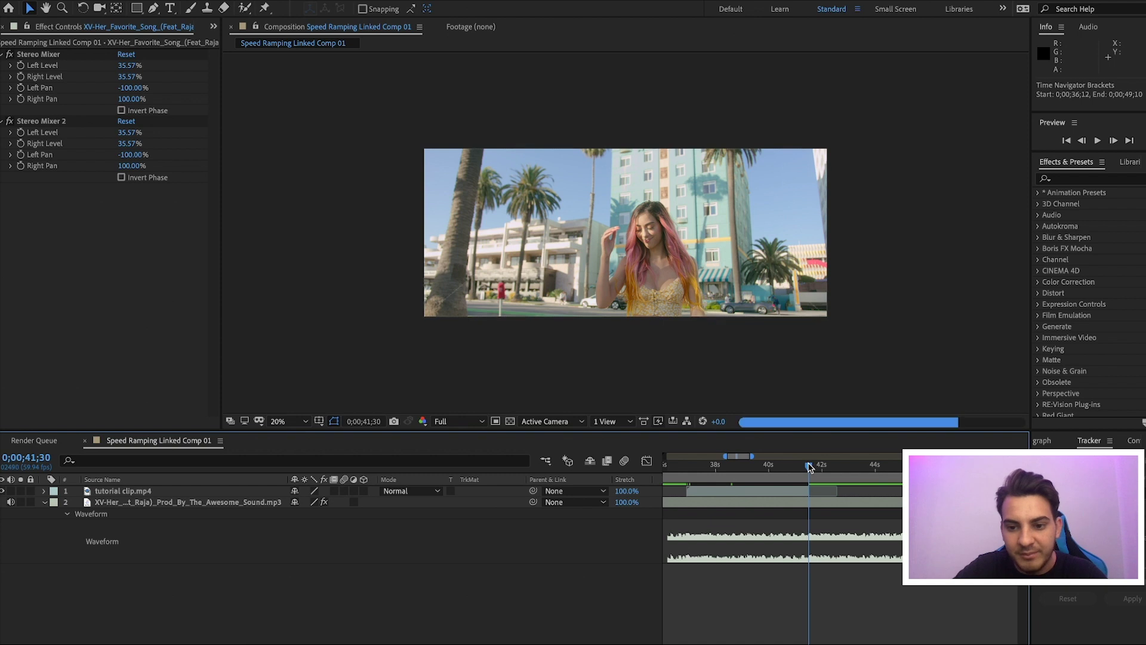
click(825, 466)
click(809, 465)
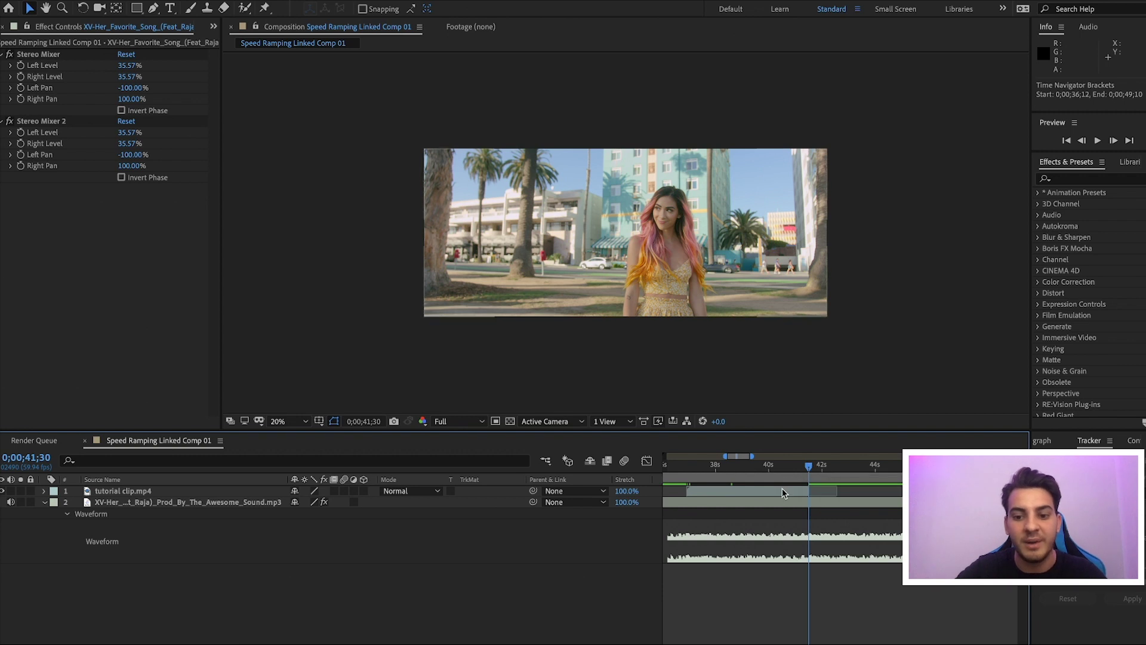
Enable time remapping on the tutorial clip.mp4 layer.
click(456, 239)
click(235, 0)
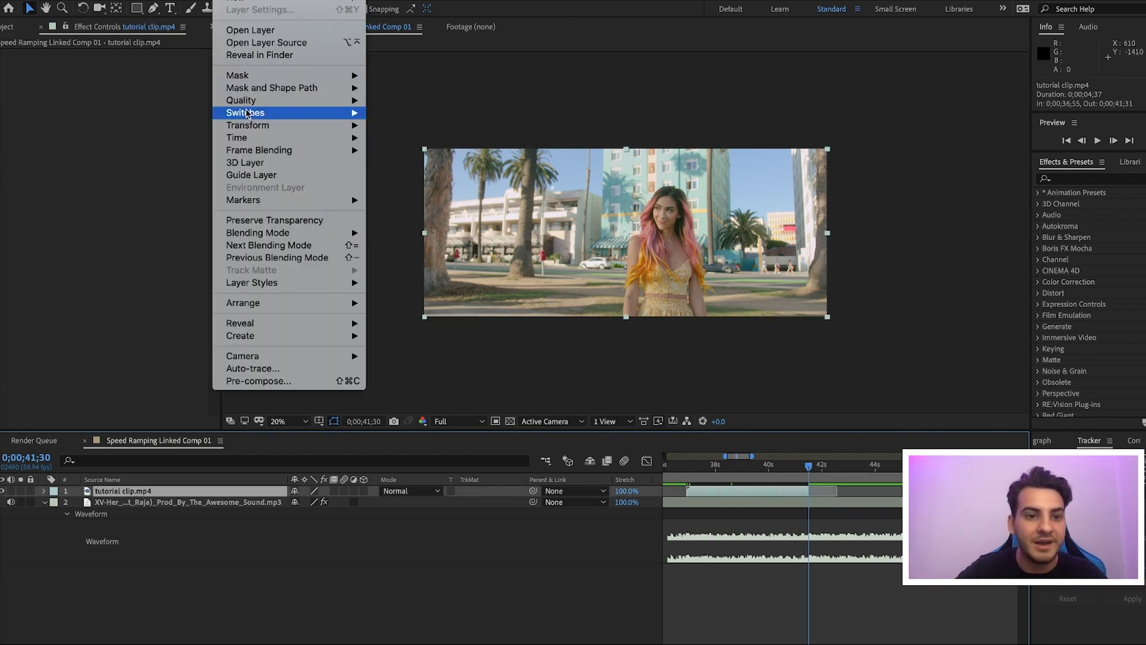
mouse_move(267, 138)
click(389, 139)
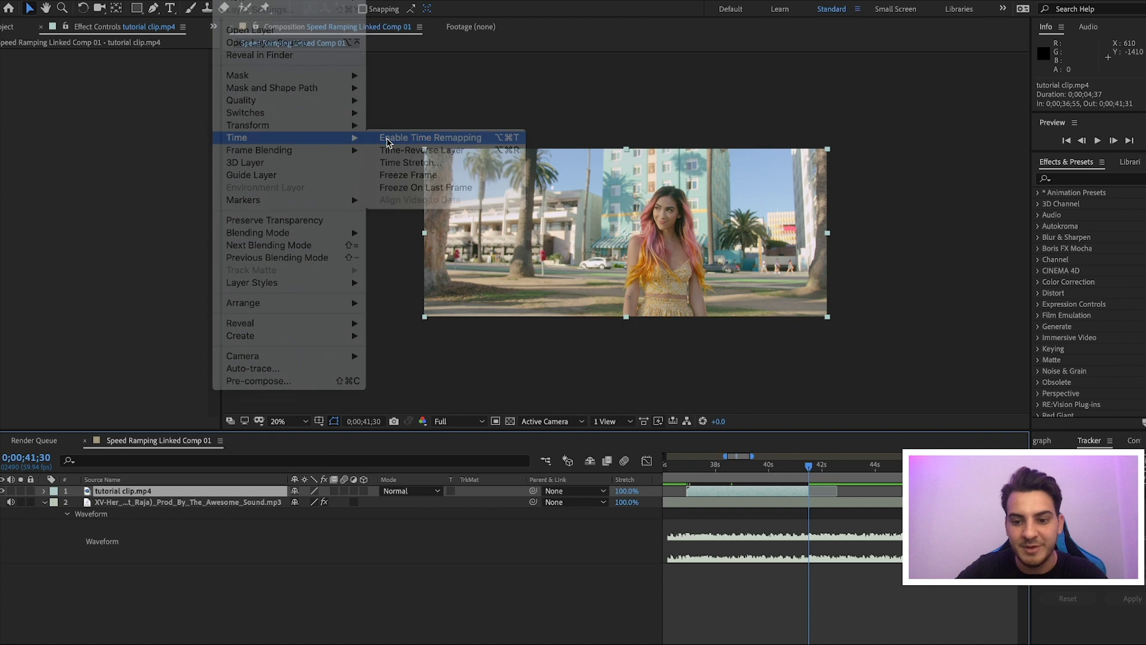
Add a Time Remap keyframe at 0;00;41;32, at the visible end of tutorial clip.mp4.
key(equal)
key(equal)
key(equal)
key(equal)
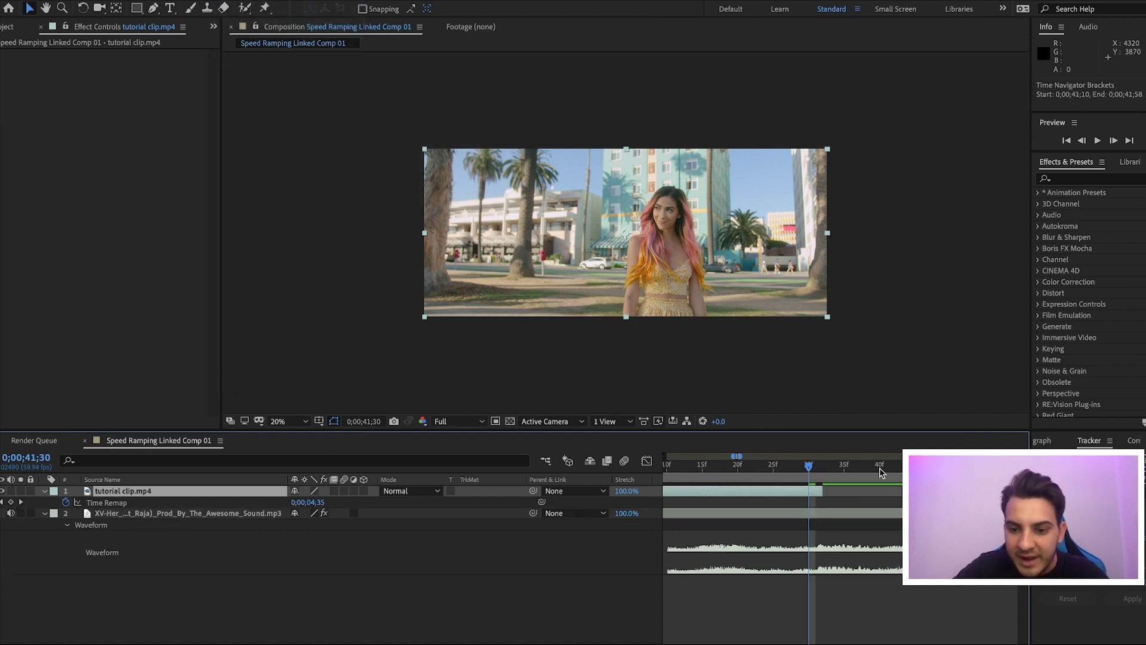
click(822, 473)
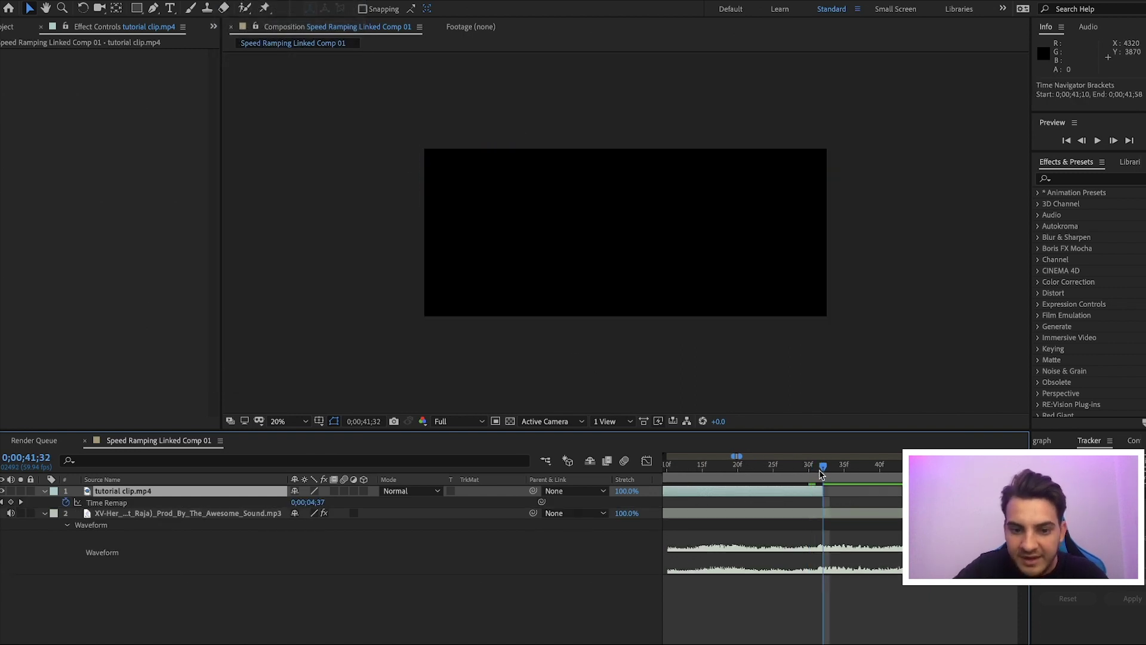
click(11, 502)
Move the current time exactly onto the first Time Remap keyframe at 0;00;36;55.
key(minus)
key(minus)
key(minus)
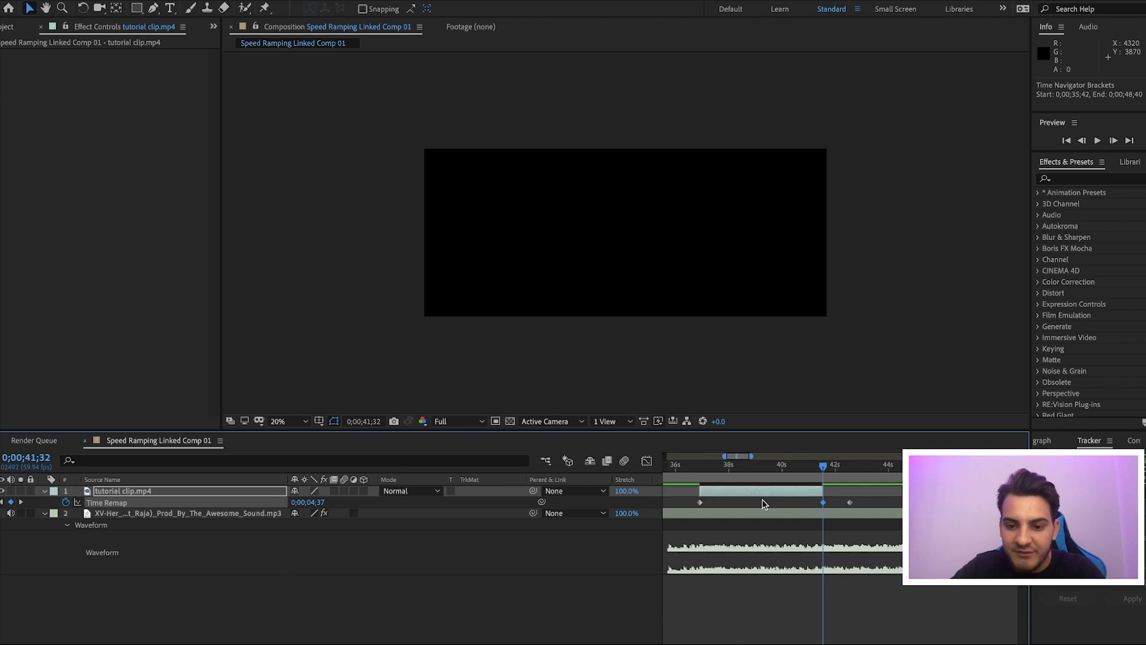
click(702, 469)
drag(701, 472, 700, 472)
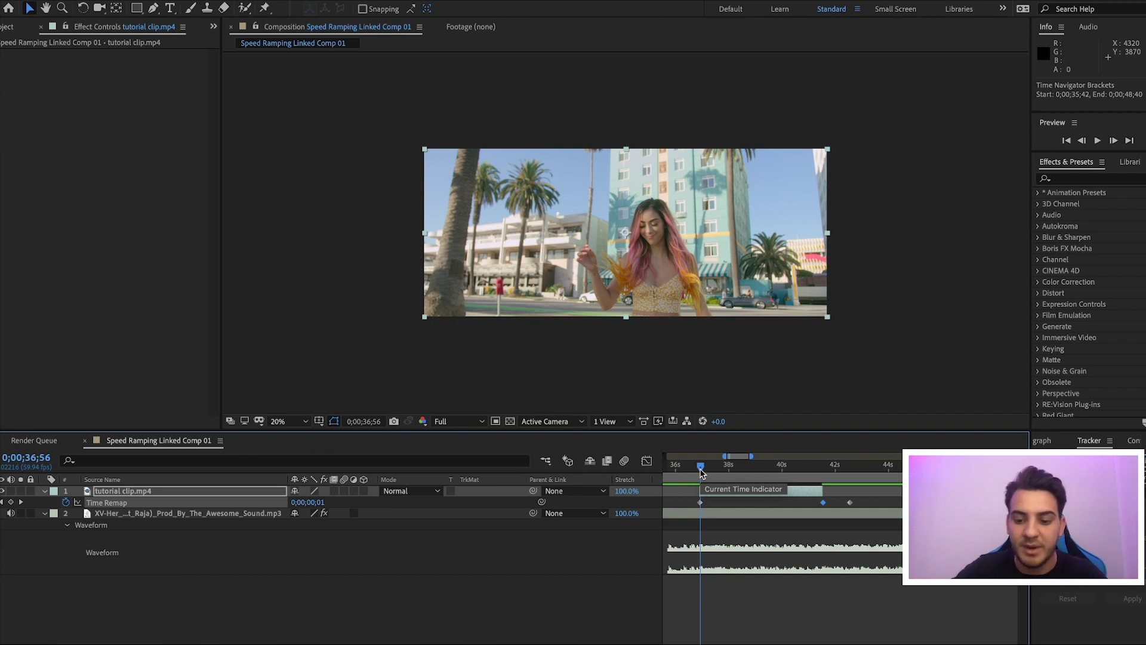
key(equal)
key(equal)
key(equal)
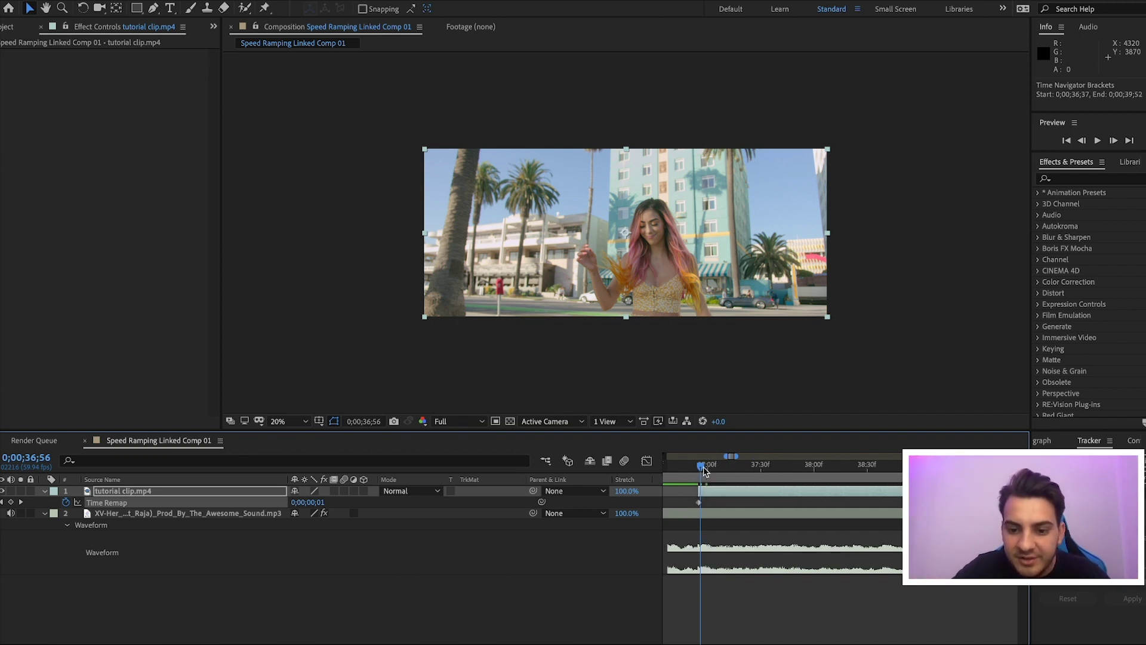
key(Page_Up)
key(minus)
key(minus)
key(minus)
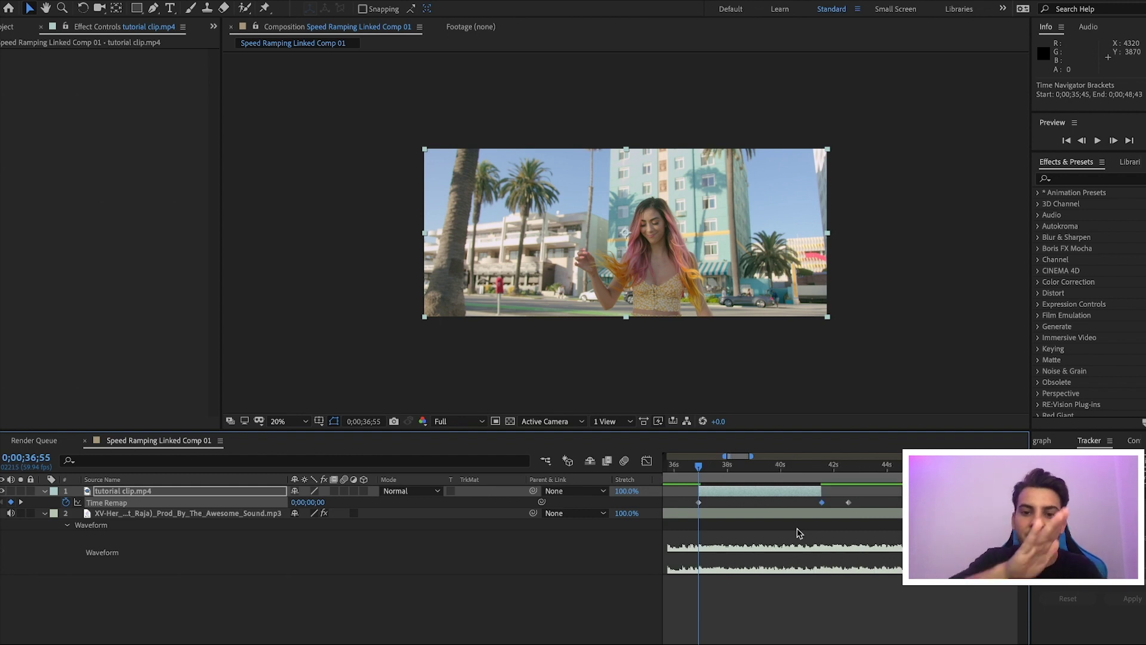
Play the clip from its first keyframe and set the composition preview resolution to Quarter.
click(710, 507)
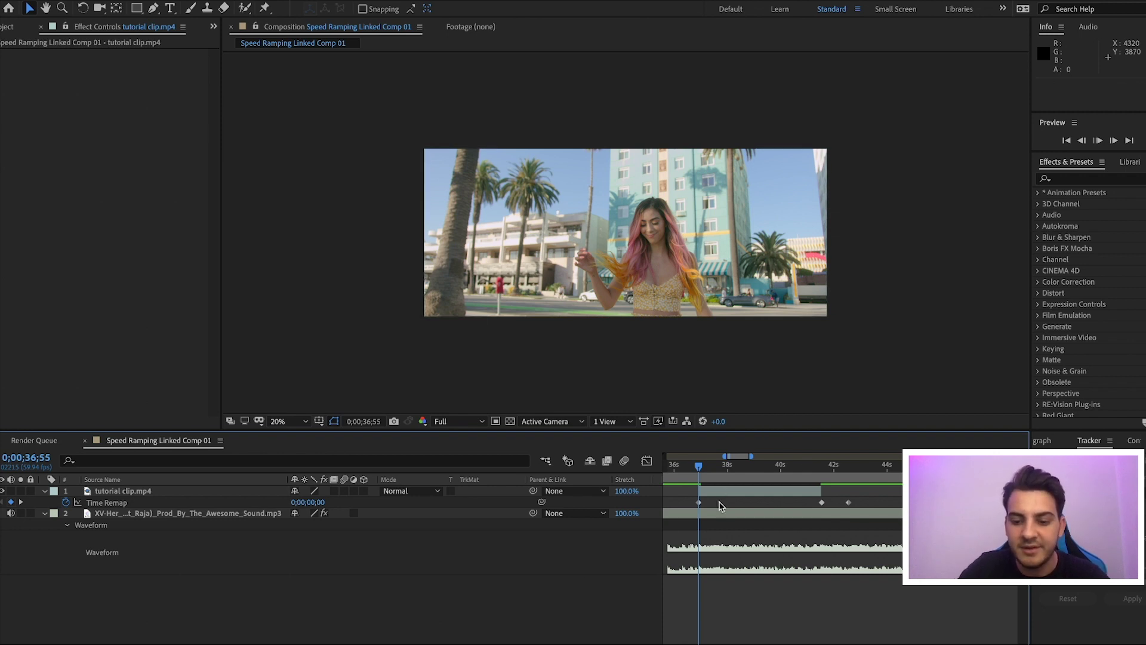
key(equal)
key(space)
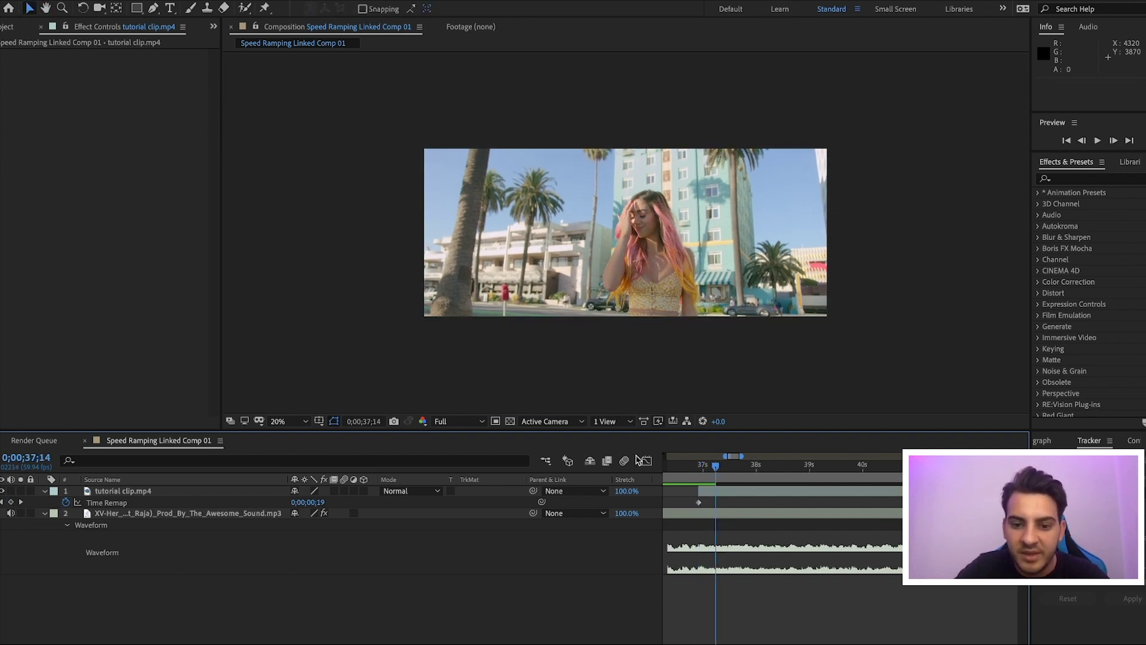
click(469, 421)
click(460, 495)
Try adding a Time Remap keyframe at 0;00;37;15 on tutorial clip.mp4 and playing from it, and undo the keyframe.
click(700, 470)
key(equal)
drag(700, 470, 770, 472)
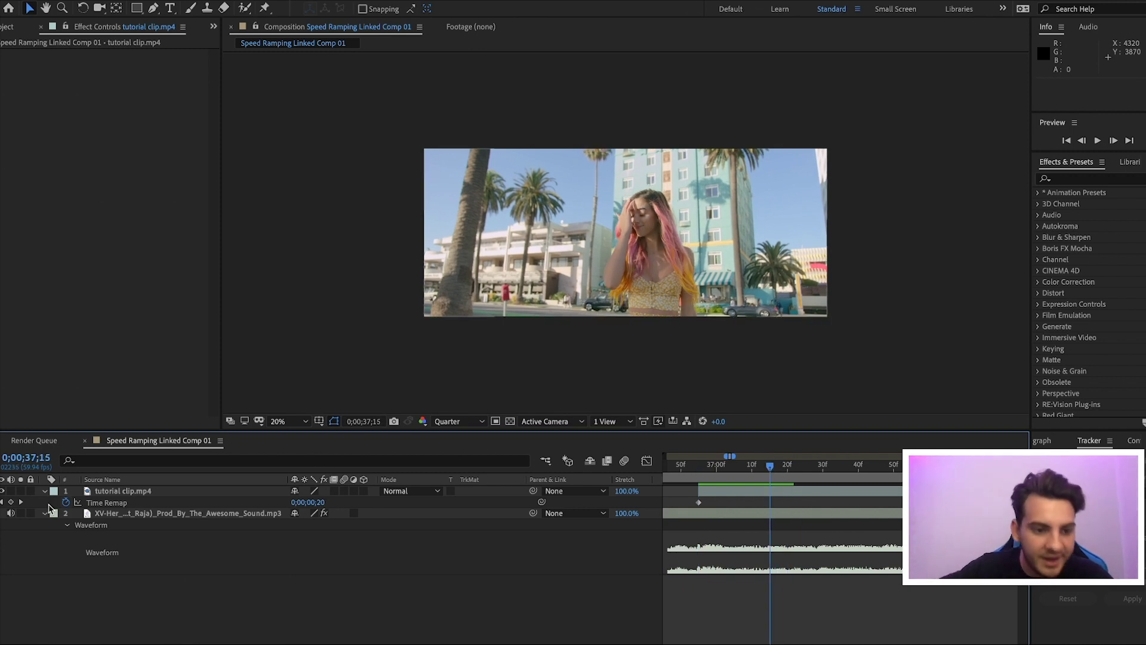
click(9, 502)
key(space)
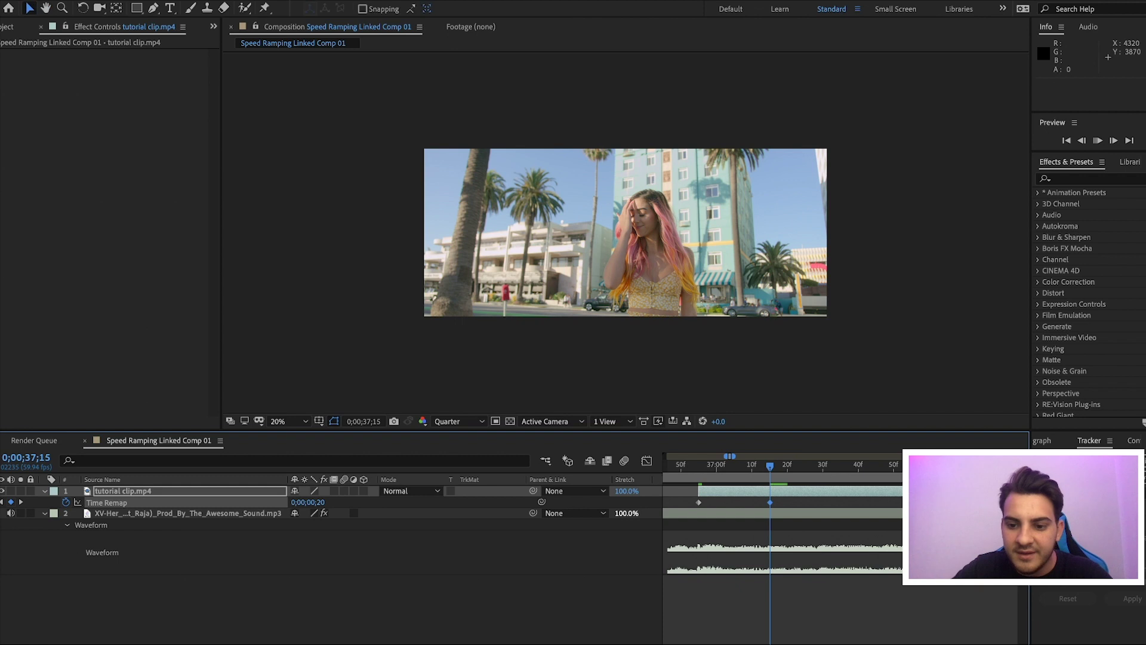
key(space)
key(ctrl+z)
click(758, 469)
drag(758, 470, 769, 470)
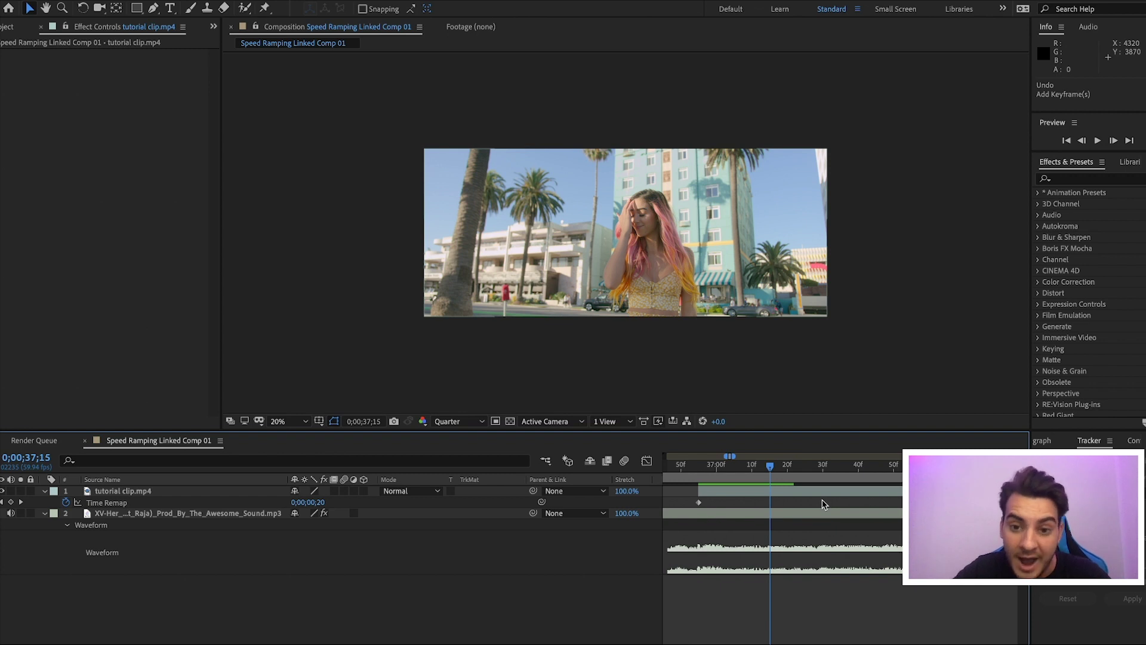
Move the current time back to the first Time Remap keyframe at 0;00;36;55.
click(704, 474)
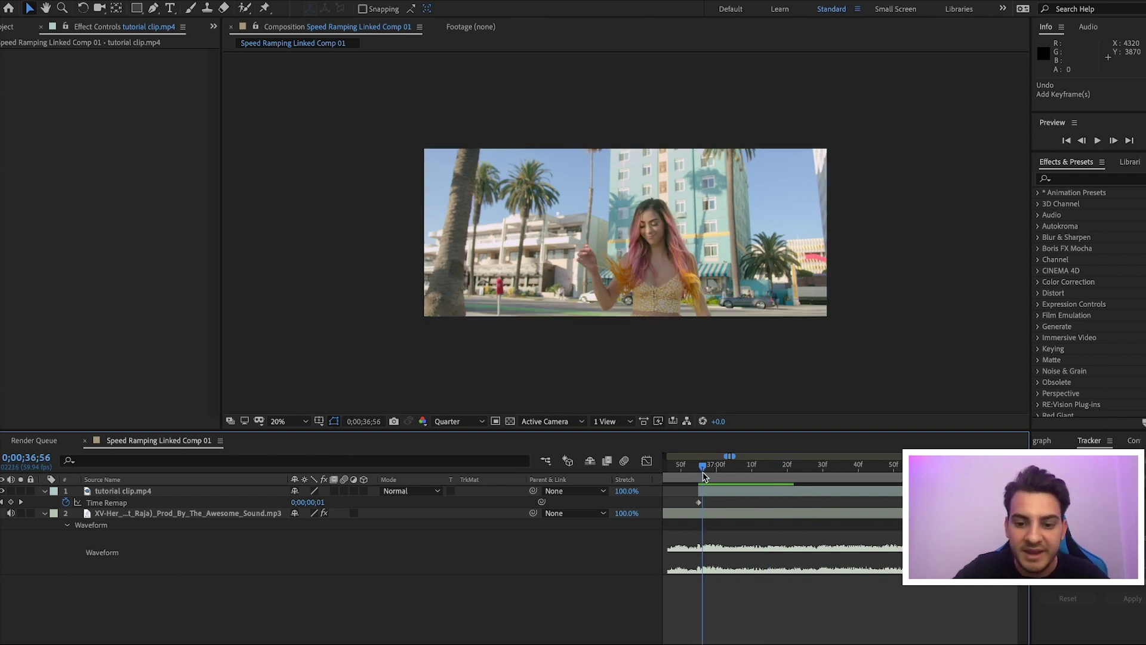
key(Page_Up)
key(minus)
Raise the Audio Levels of the music layer to +12 dB so its waveform shows larger.
click(758, 516)
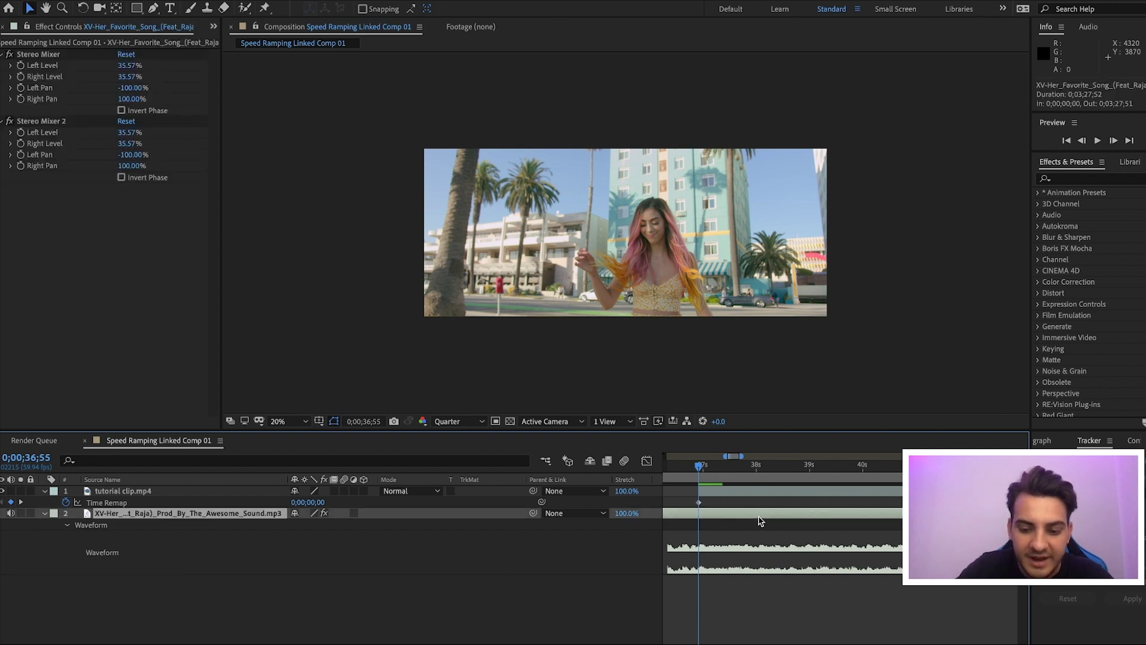
click(45, 513)
drag(305, 553, 353, 552)
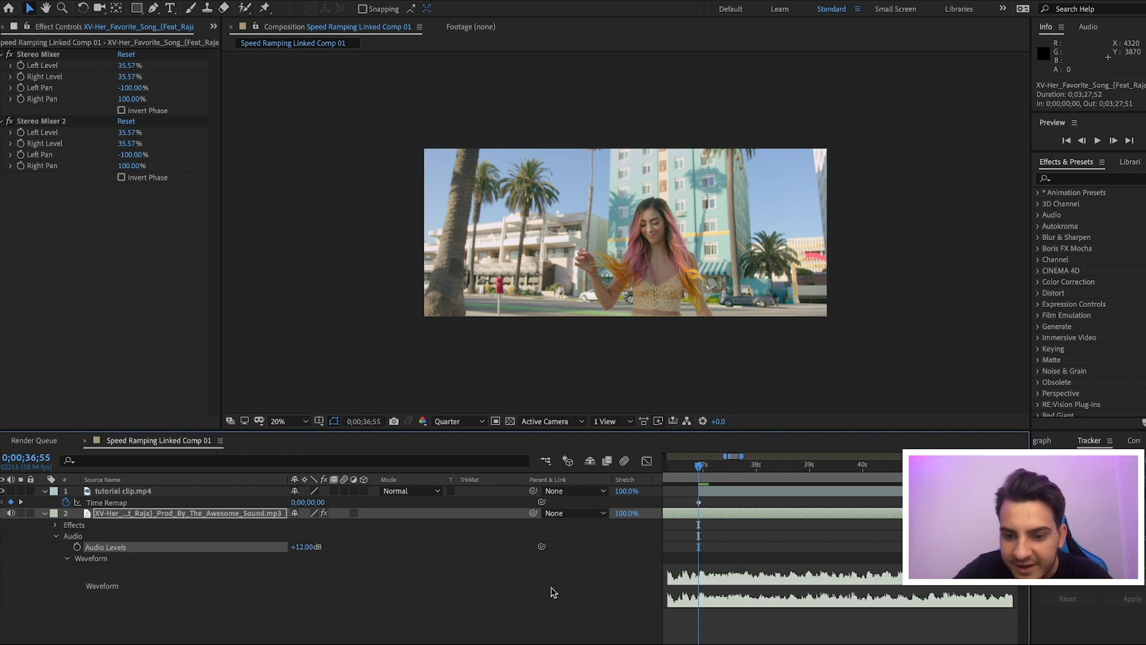
Play from the first keyframe to find the beat and add a Time Remap keyframe at 0;00;37;29.
click(737, 546)
key(space)
key(space)
click(728, 468)
drag(727, 471, 729, 473)
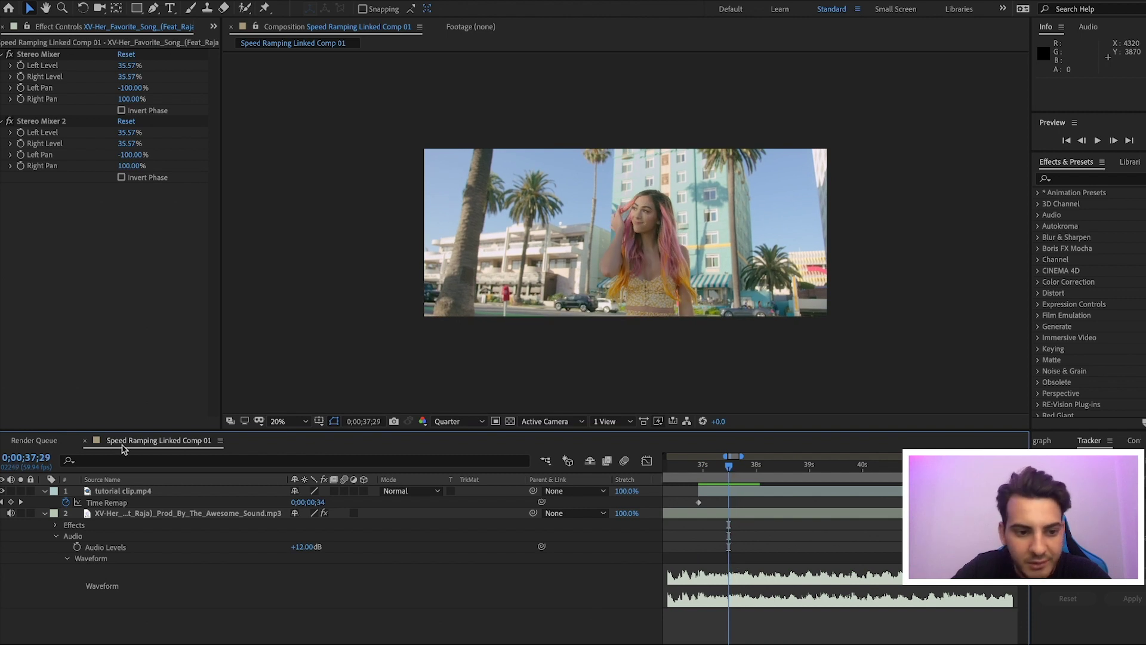
click(11, 502)
Play on to the following two beats and add Time Remap keyframes at 0;00;38;04 and 0;00;38;38.
key(space)
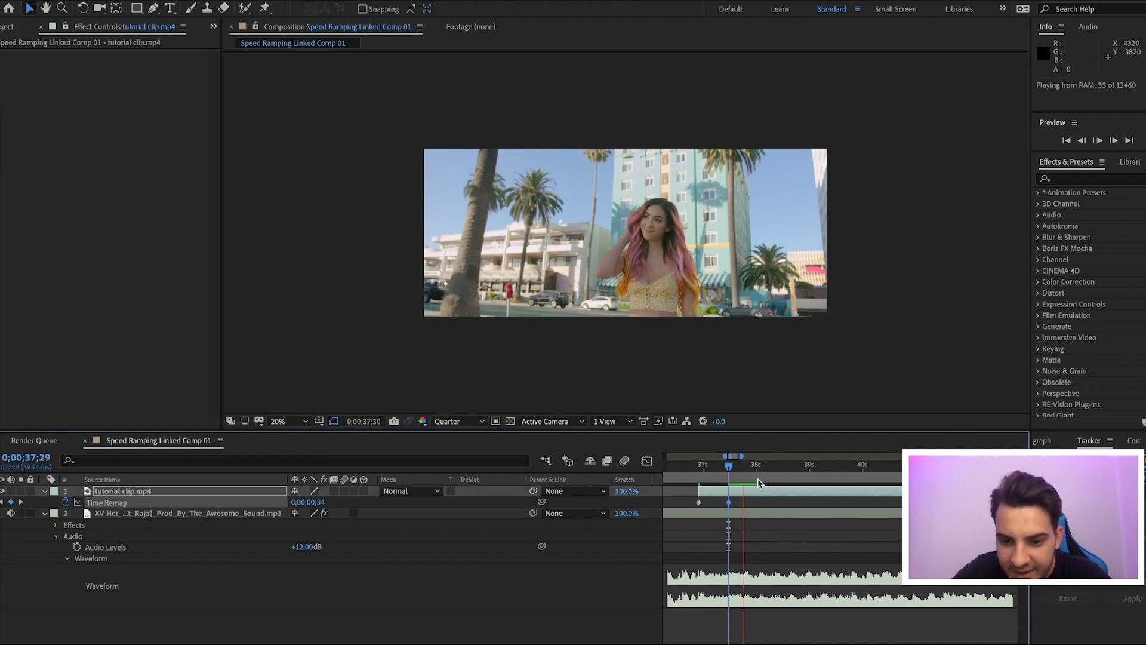
key(space)
click(760, 469)
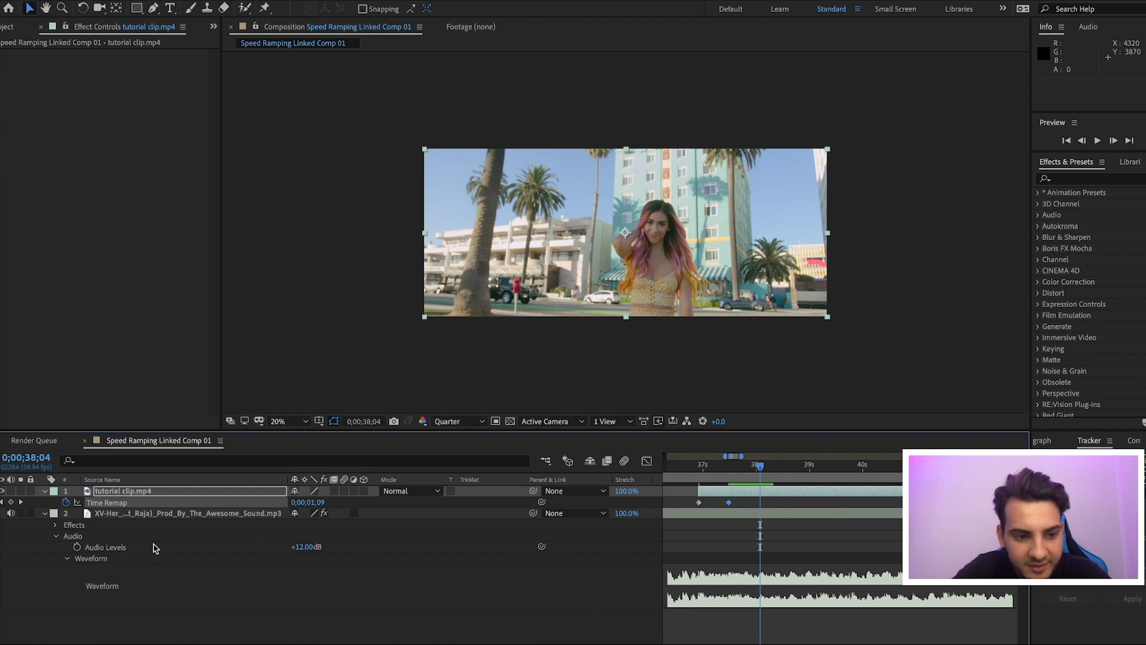
key(space)
drag(788, 475, 790, 475)
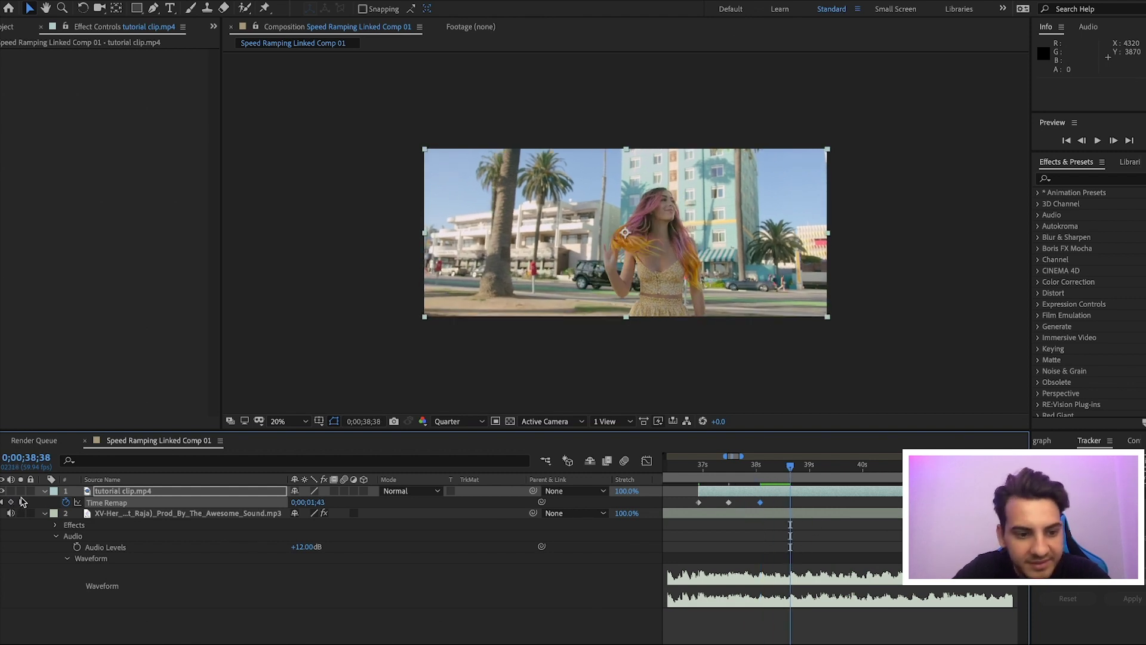
Replay from the 0;00;38;38 keyframe to find the next beat and add a Time Remap keyframe at 0;00;39;12.
key(space)
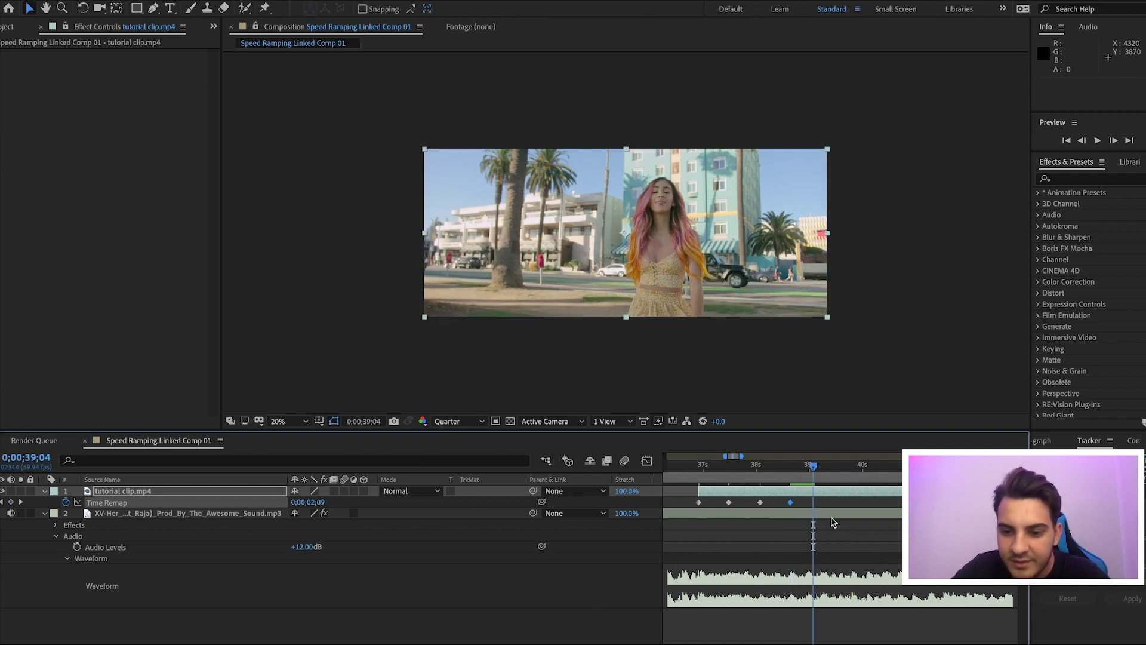
key(space)
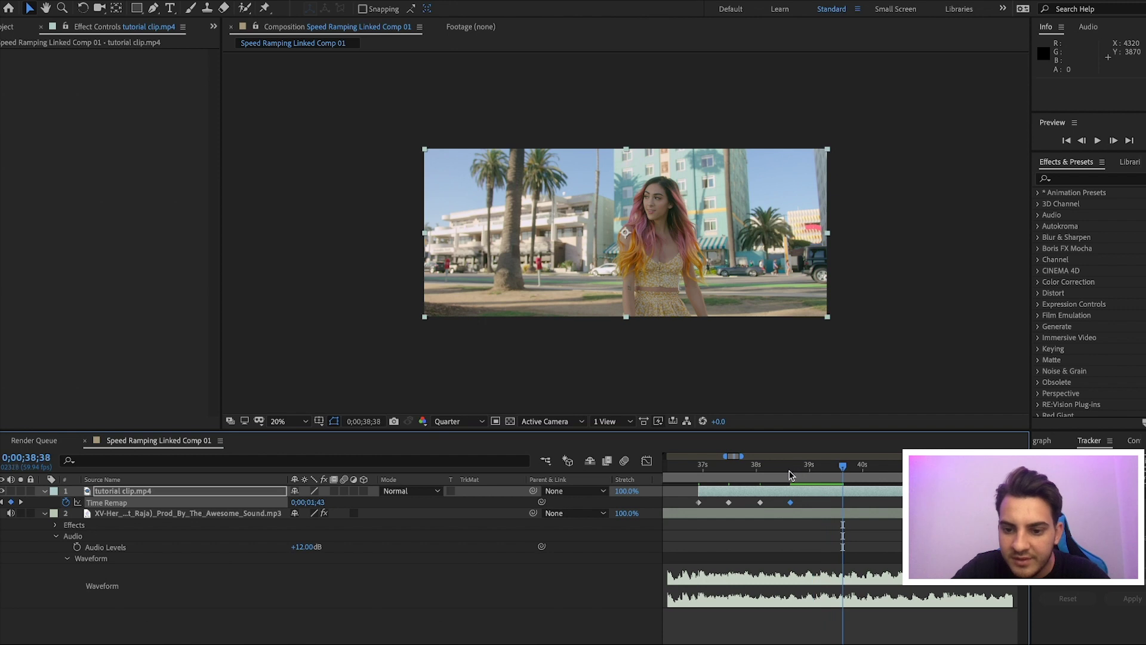
click(790, 475)
key(space)
click(818, 464)
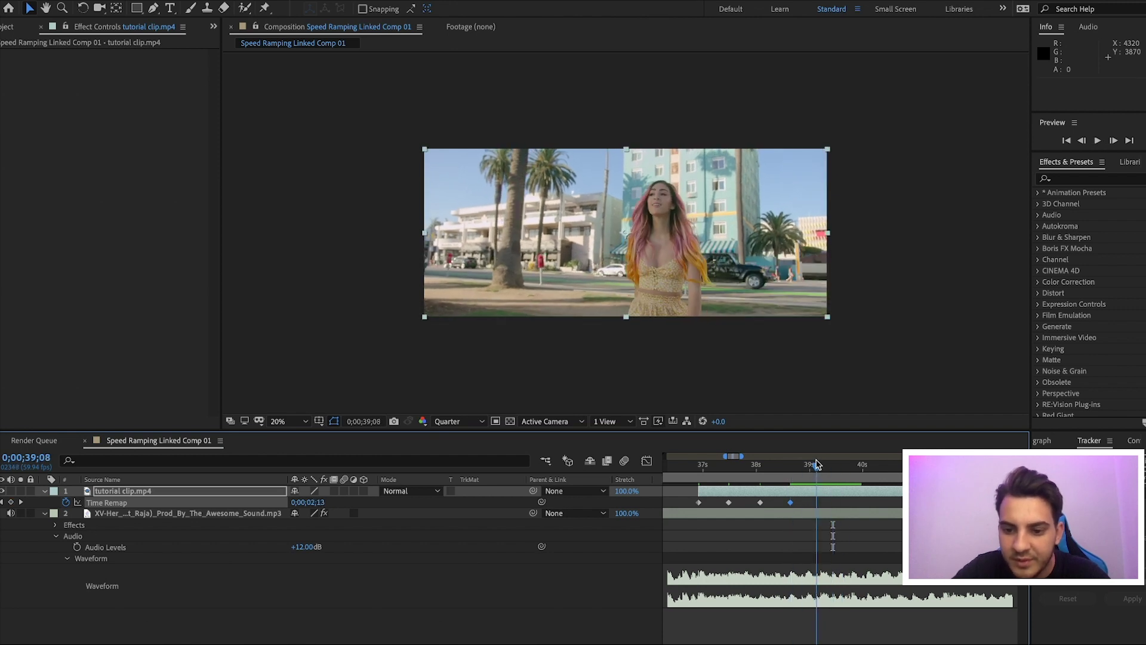
drag(818, 465, 821, 465)
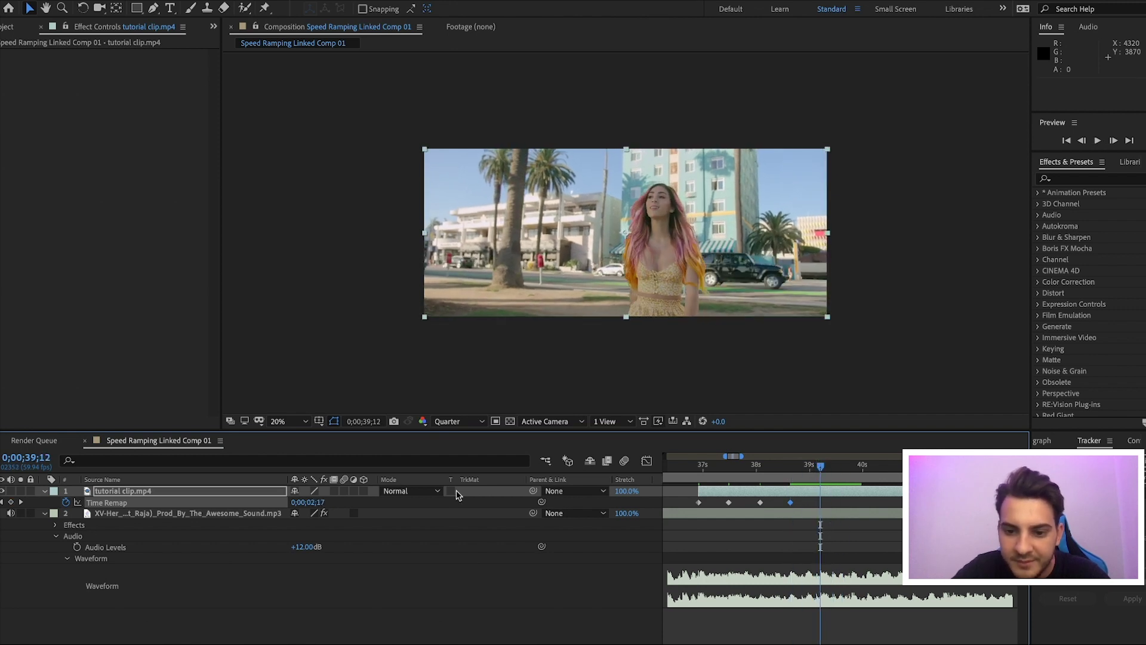
click(11, 502)
Play on from 0;00;39;12 and add a Time Remap keyframe on the next beat at 0;00;39;48.
key(space)
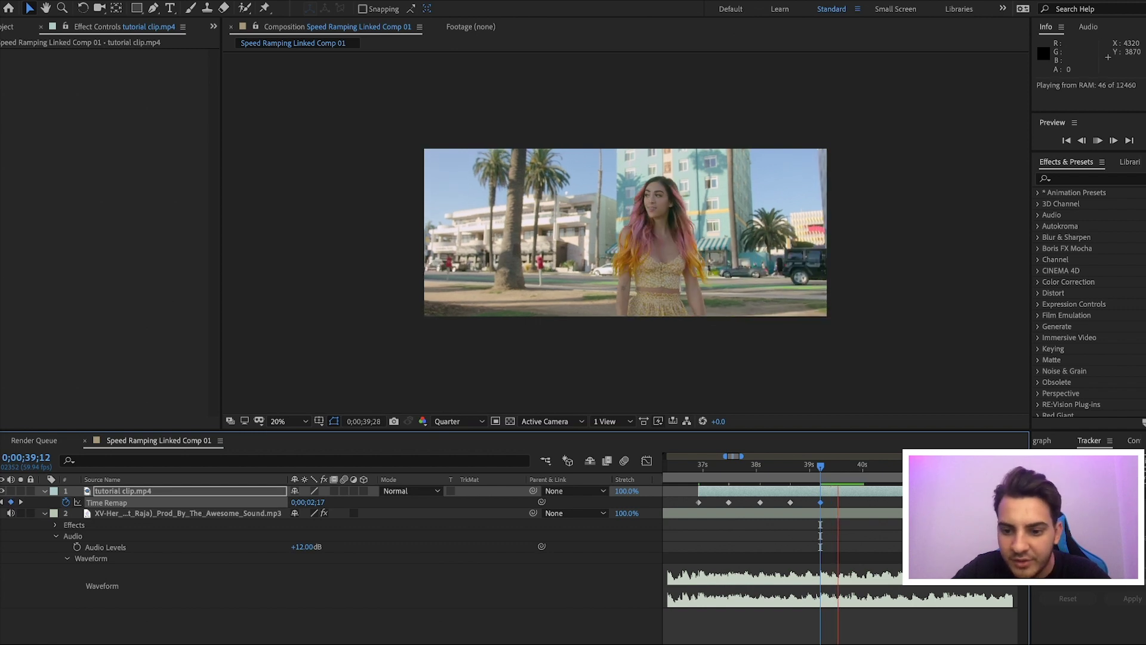
click(857, 482)
drag(857, 483, 852, 478)
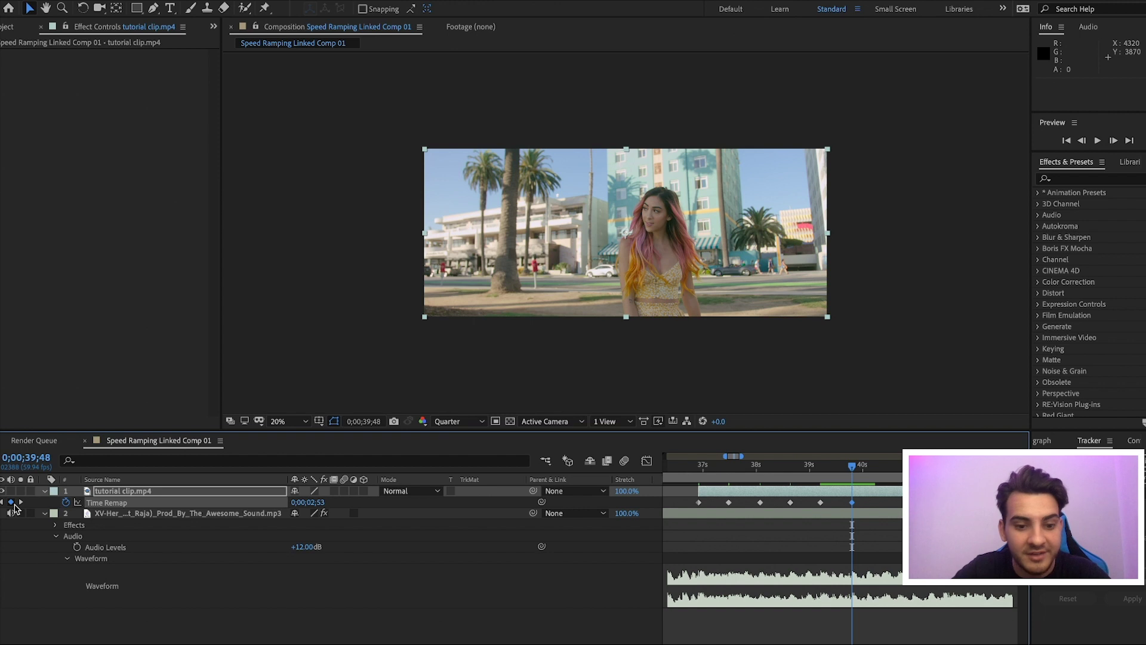
Play on from 0;00;39;48 and add Time Remap keyframes at 0;00;40;26 and 0;00;40;56.
key(space)
mouse_move(872, 482)
mouse_down()
mouse_move(834, 480)
mouse_move(885, 480)
mouse_up()
key(space)
click(876, 478)
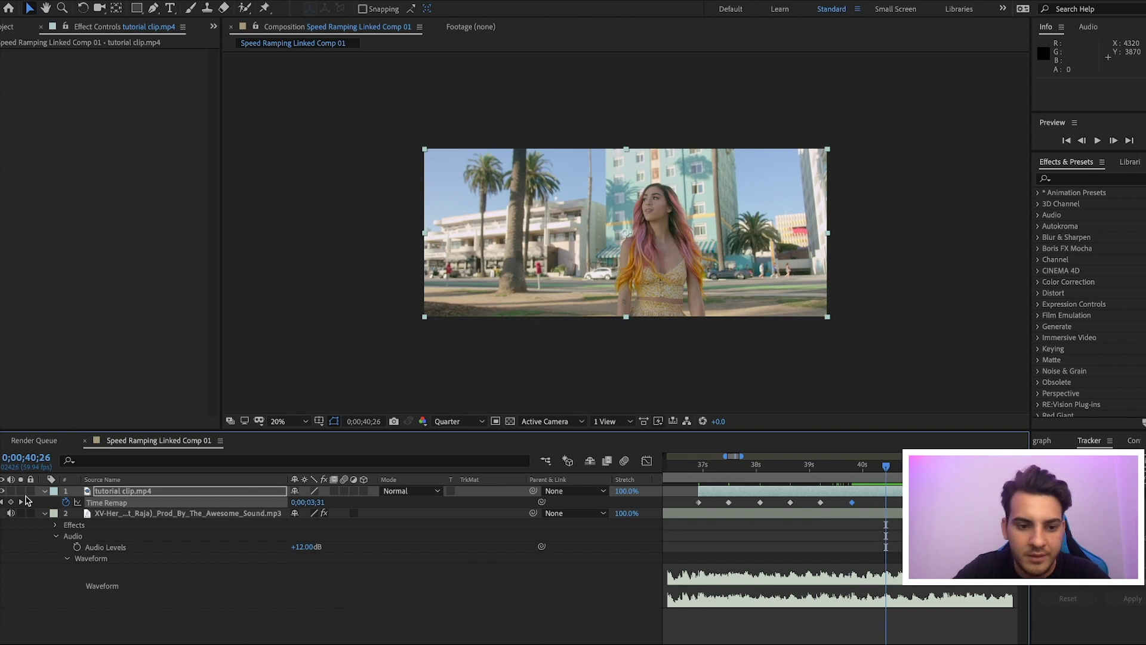
key(space)
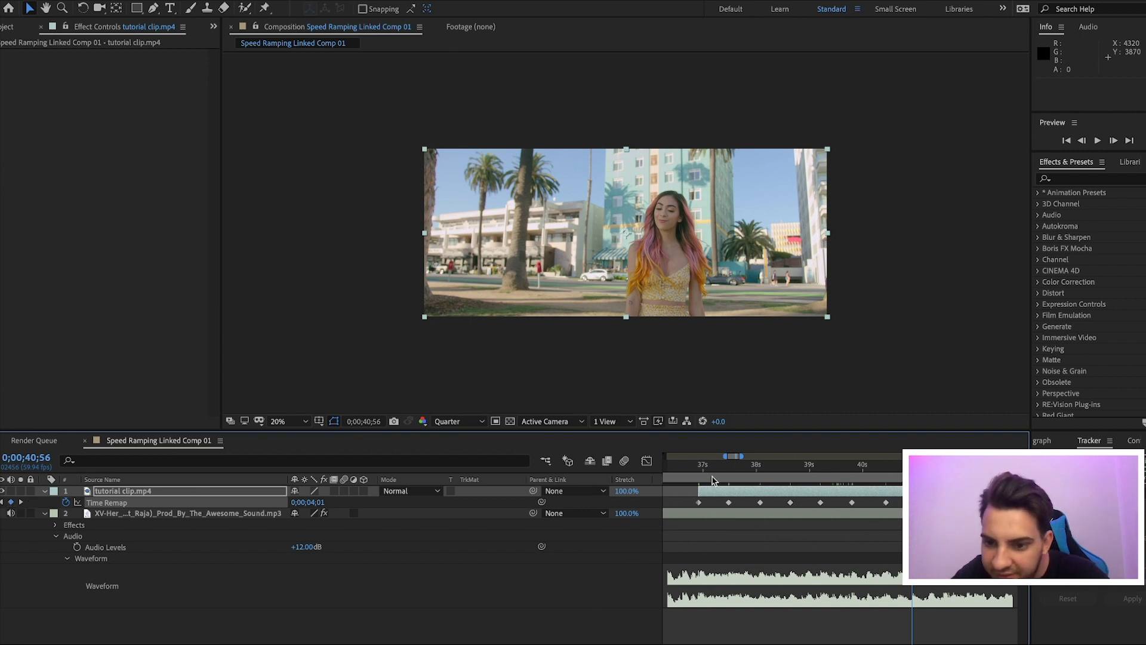
Play the clip from the last added keyframe and again from 0;00;37;00 to check the keyframes against the music.
key(space)
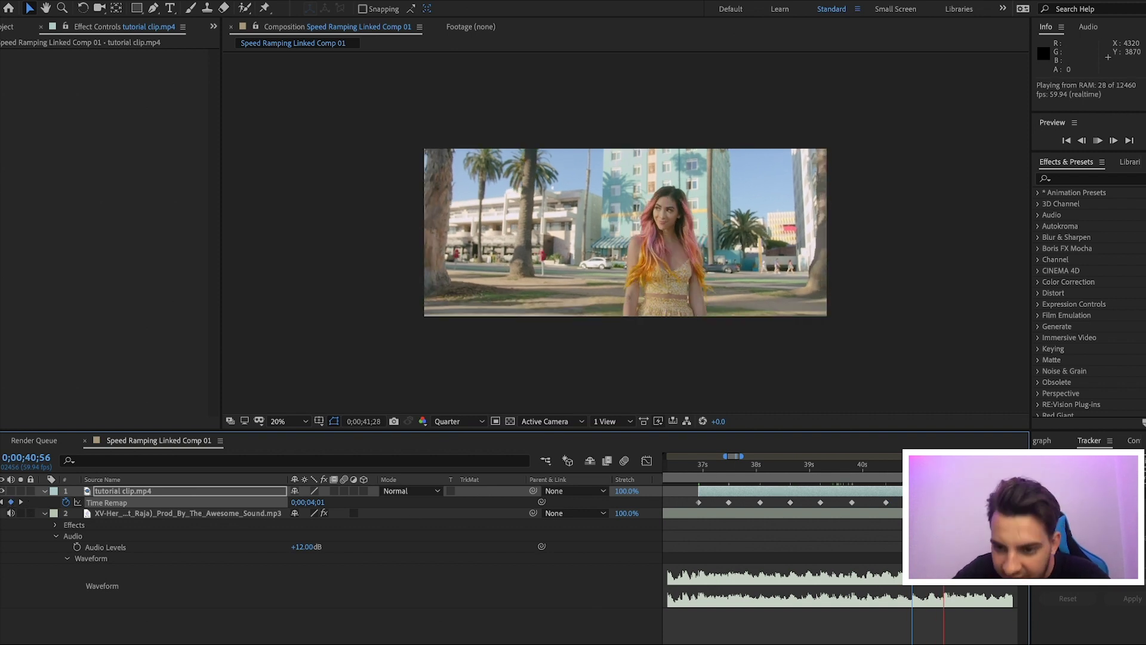
drag(809, 466, 703, 492)
key(space)
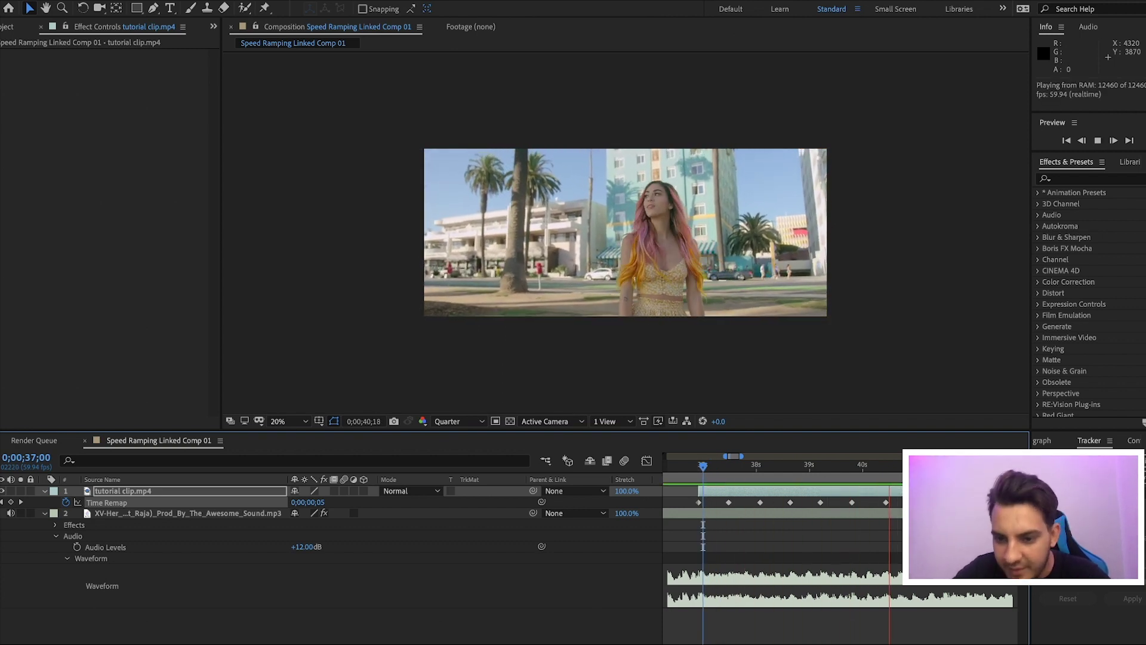
key(space)
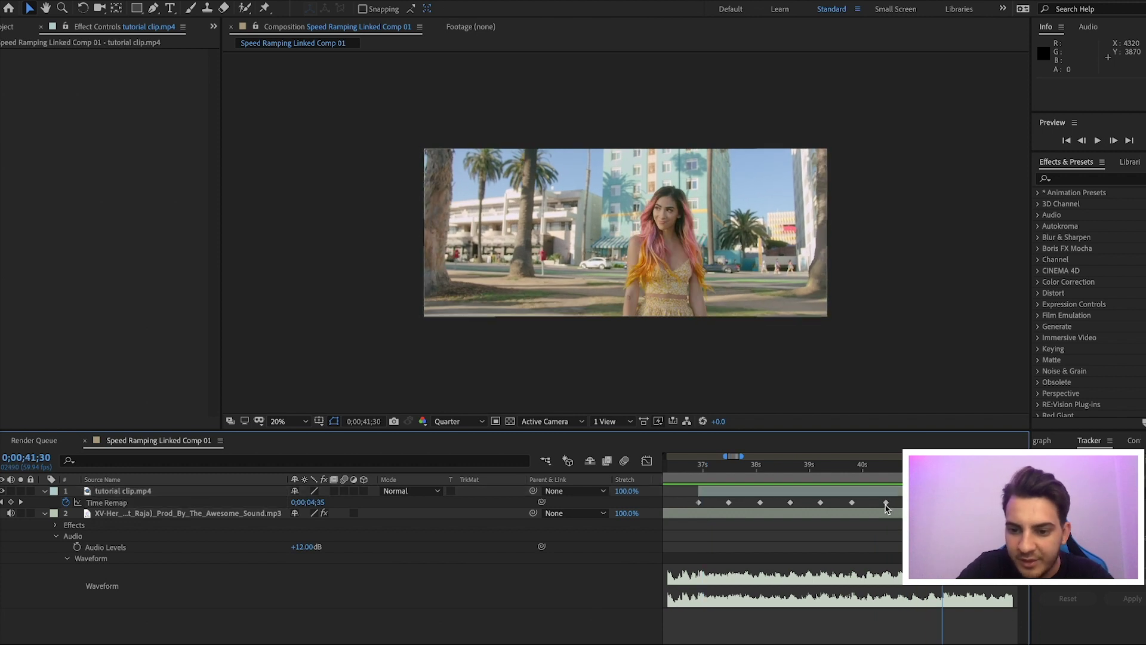
Replace the Time Remap keyframe at 0;00;40;26 with one on the beat at 0;00;40;21 and play it back.
click(886, 502)
key(Delete)
click(856, 469)
key(space)
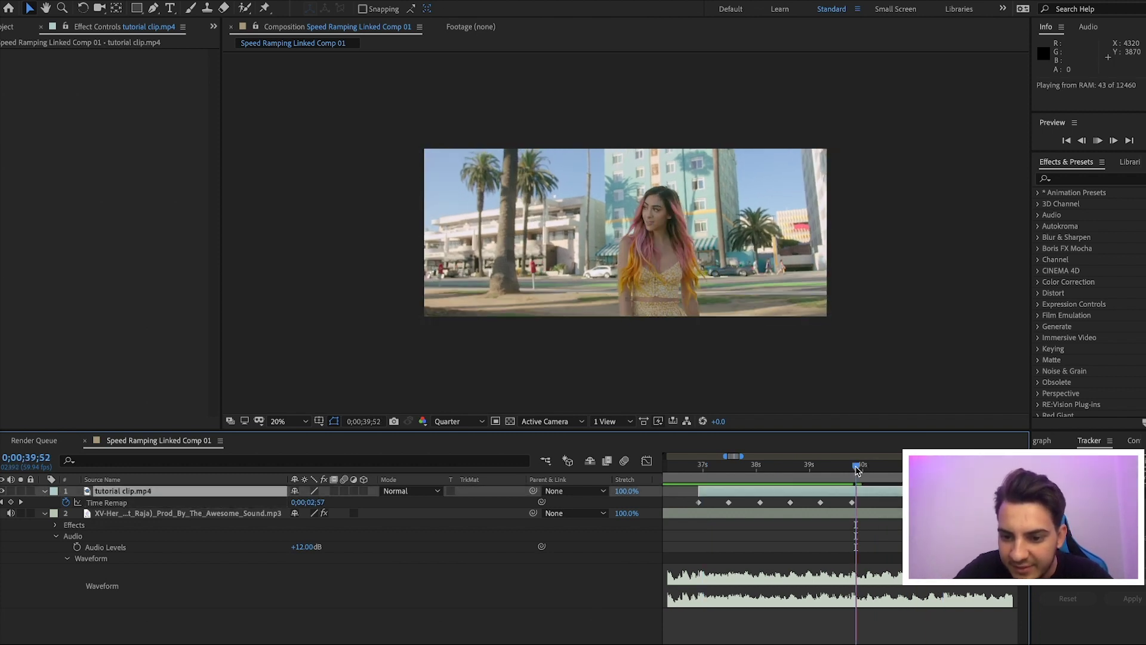
drag(860, 468, 821, 475)
key(space)
key(space)
key(space)
key(space)
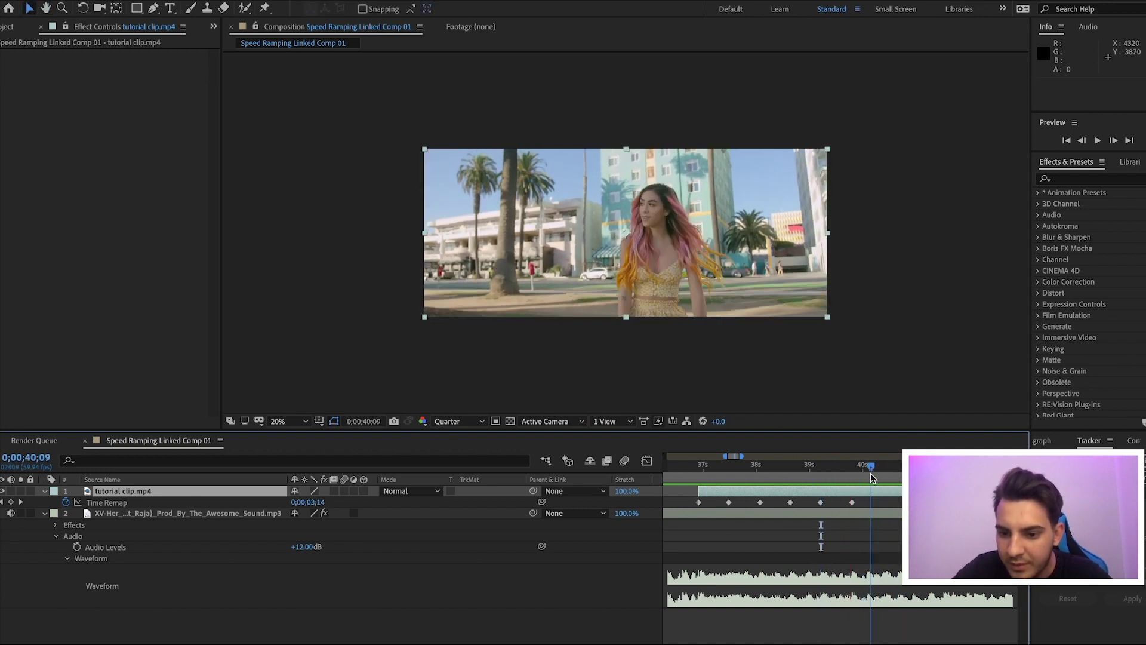
click(11, 502)
key(space)
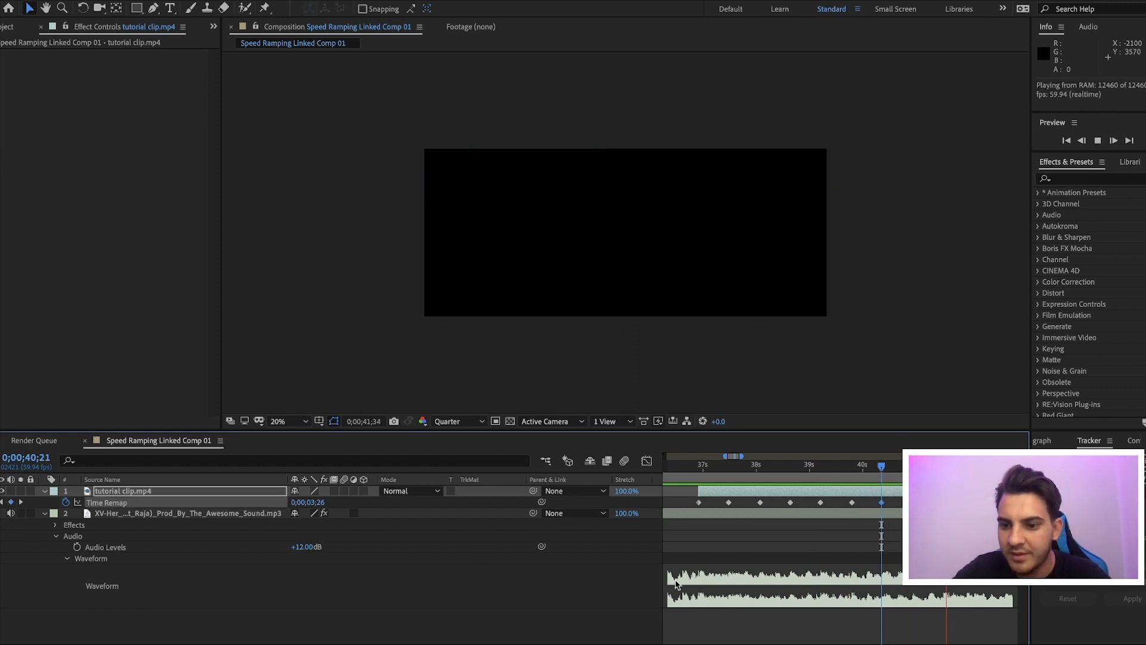
key(space)
Select all Time Remap keyframes of tutorial clip.mp4 and apply Easy Ease to them.
drag(895, 513, 697, 506)
right_click(697, 506)
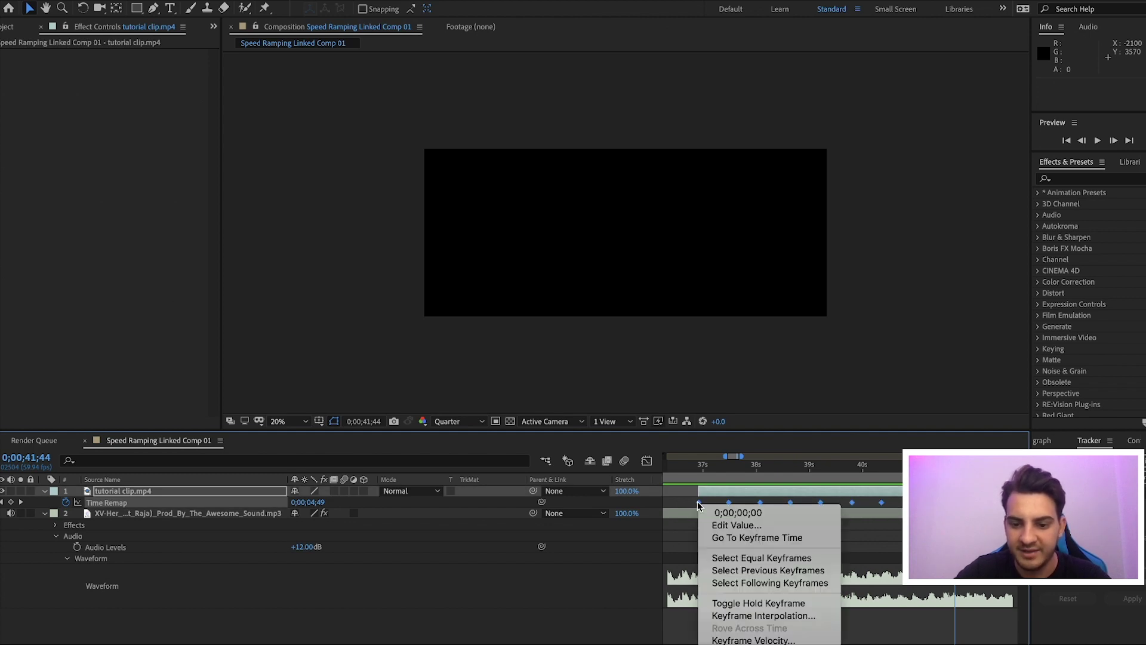
mouse_move(776, 643)
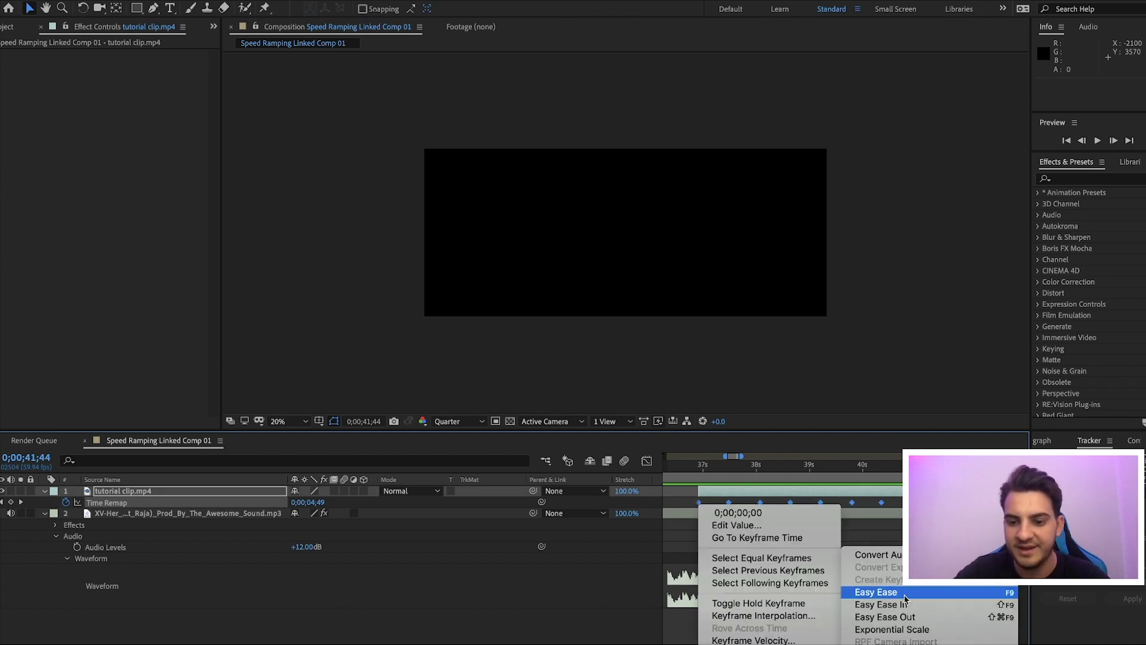
click(904, 605)
Play the eased clip from just before its first Time Remap keyframe.
click(701, 472)
drag(701, 473, 698, 472)
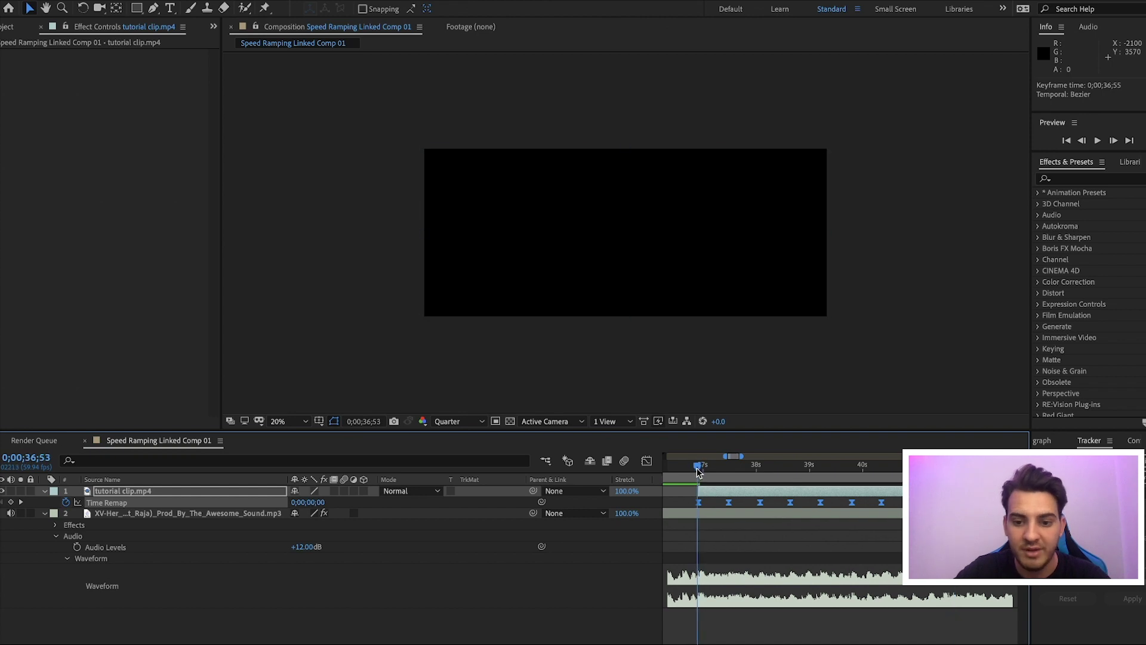
key(space)
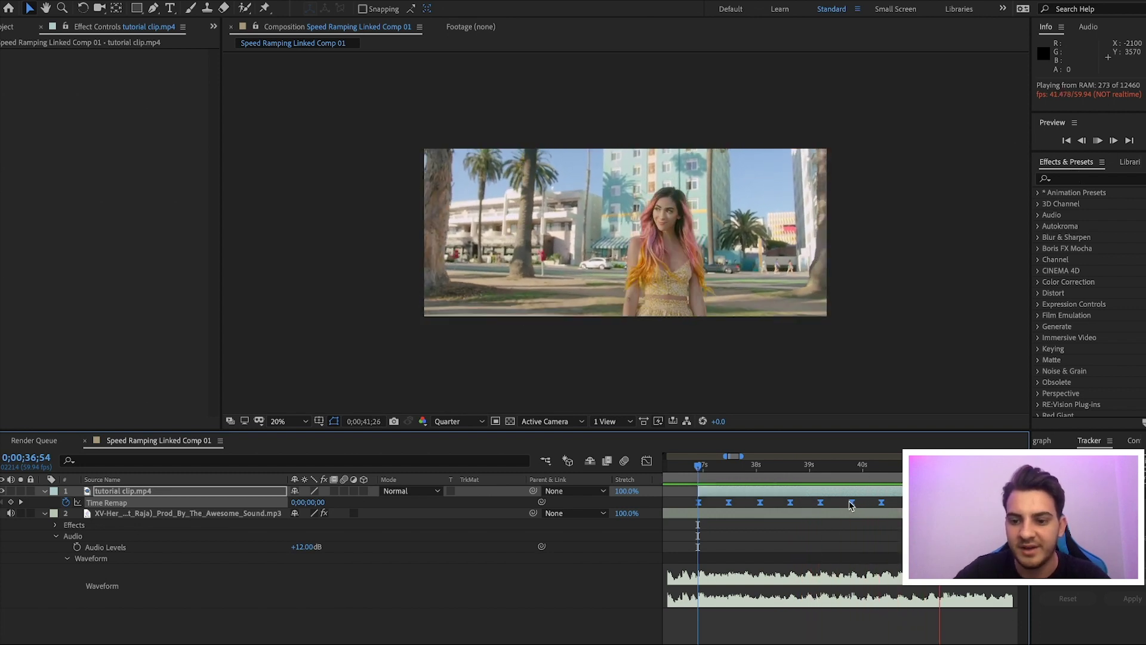
Set the work area from 0;00;36;42 to 0;00;41;43 around the clip and preview it with the music.
drag(700, 467, 688, 472)
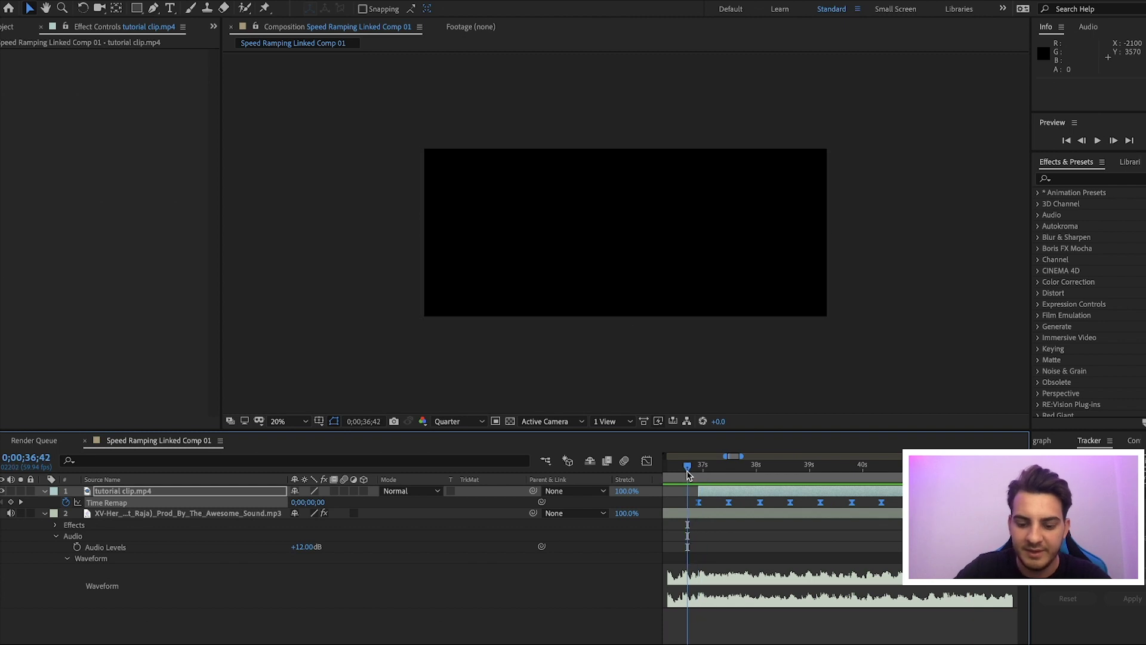
key(b)
key(shift+End)
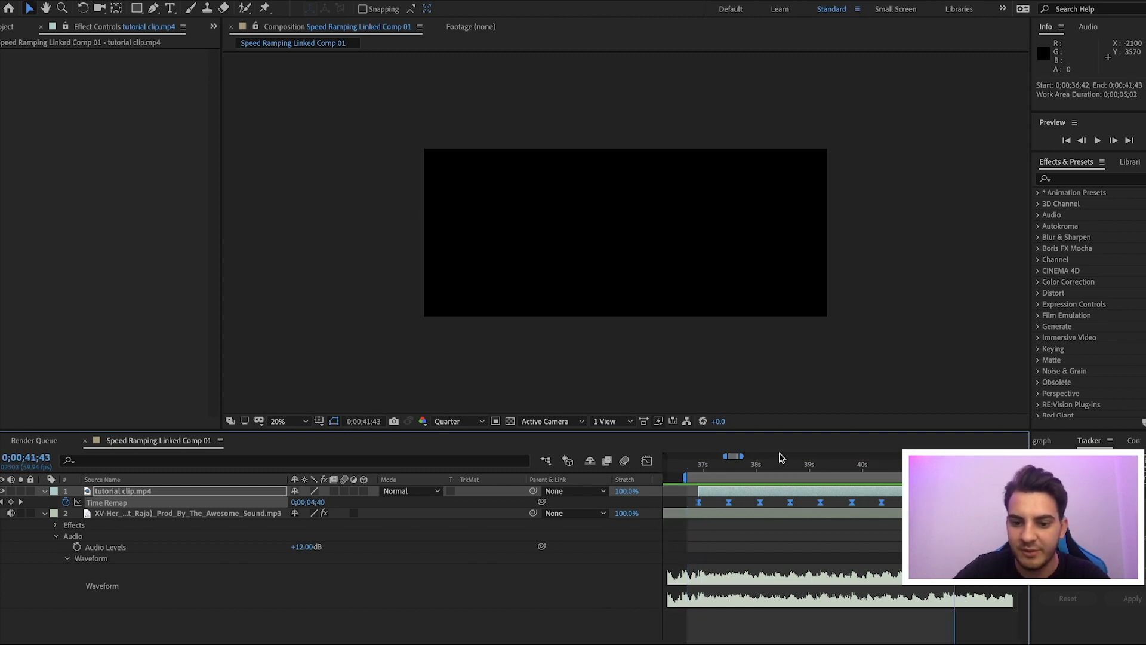
key(space)
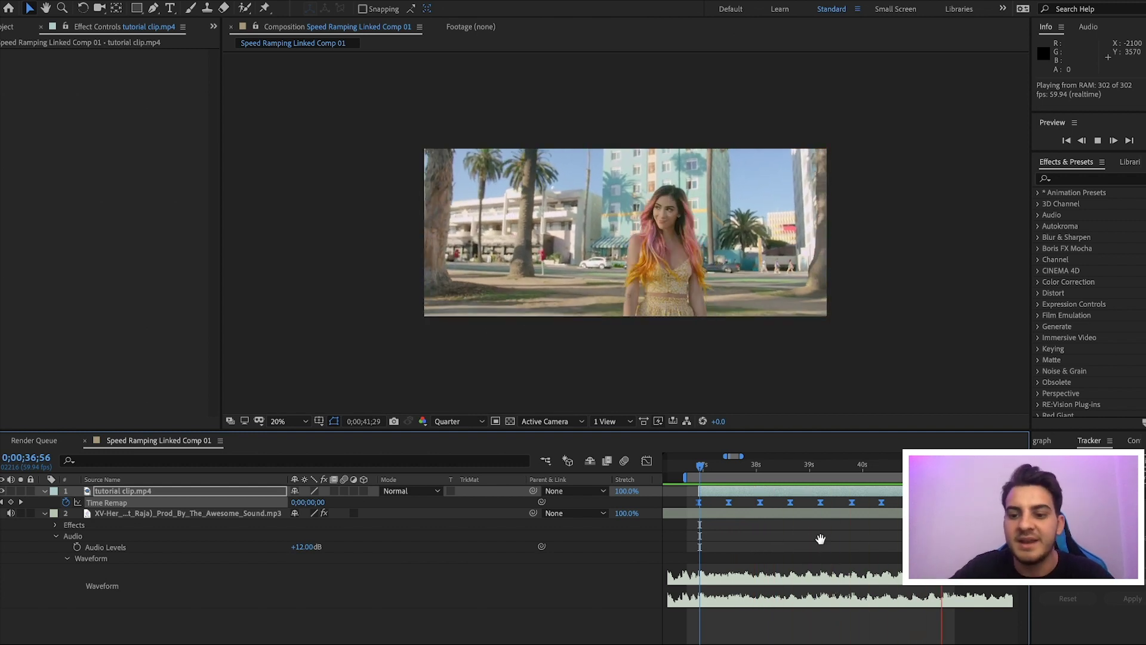
key(space)
Show the Time Remap curve of tutorial clip.mp4 in the Graph Editor.
mouse_move(728, 468)
mouse_down()
mouse_move(707, 467)
mouse_move(727, 468)
mouse_up()
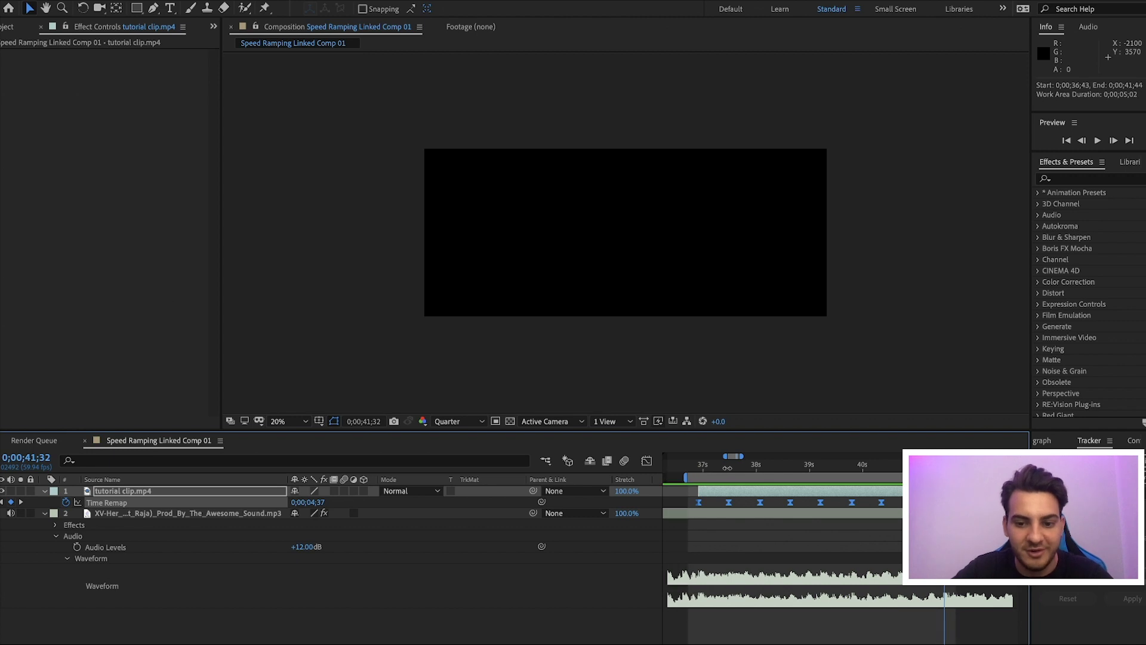
click(648, 460)
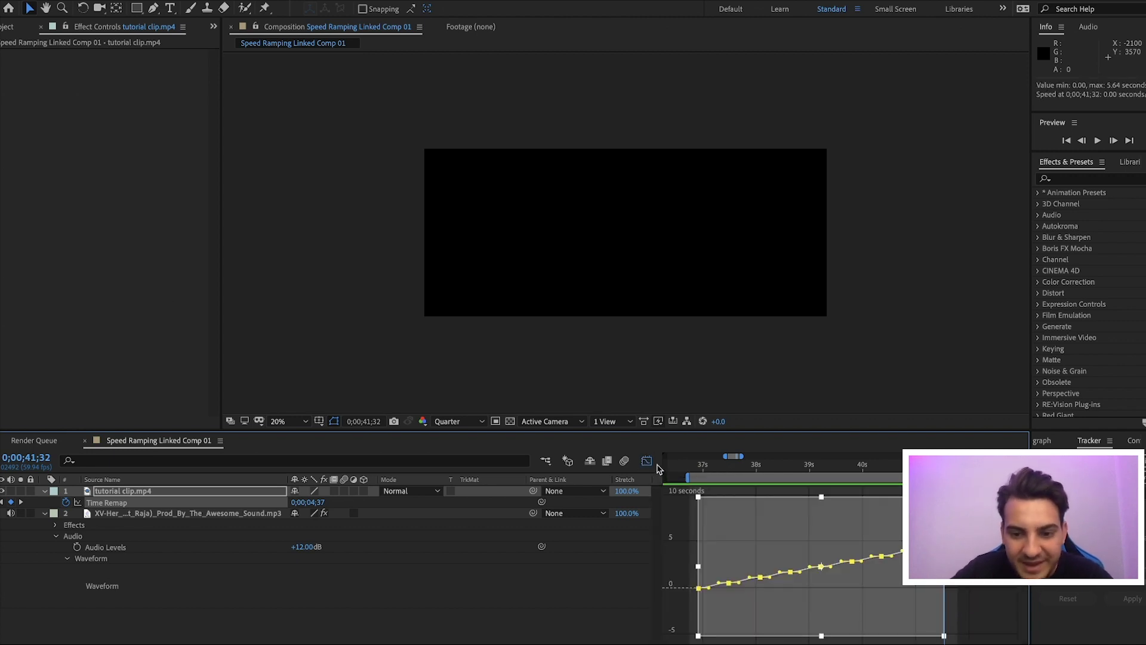
click(646, 462)
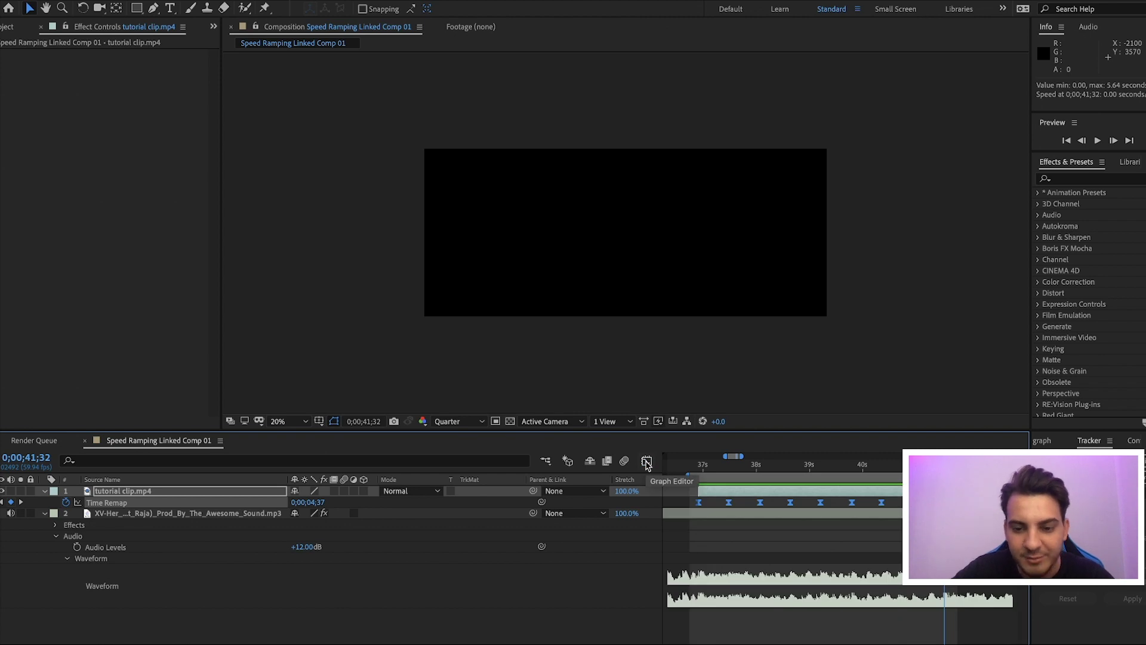
click(646, 462)
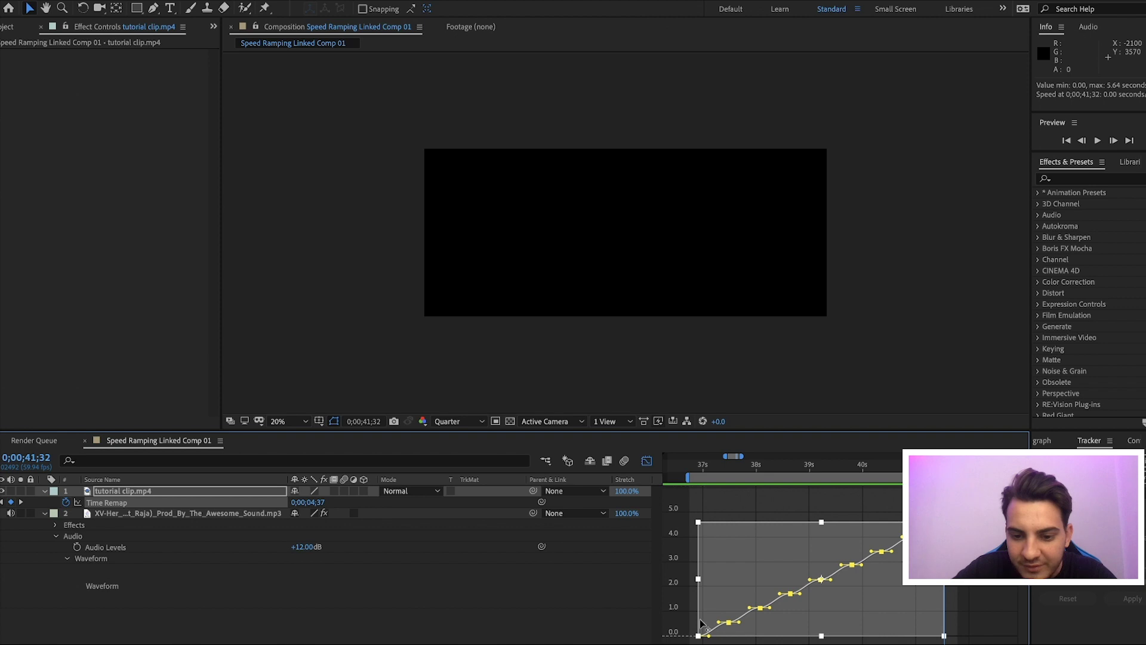
click(687, 640)
drag(688, 640, 957, 508)
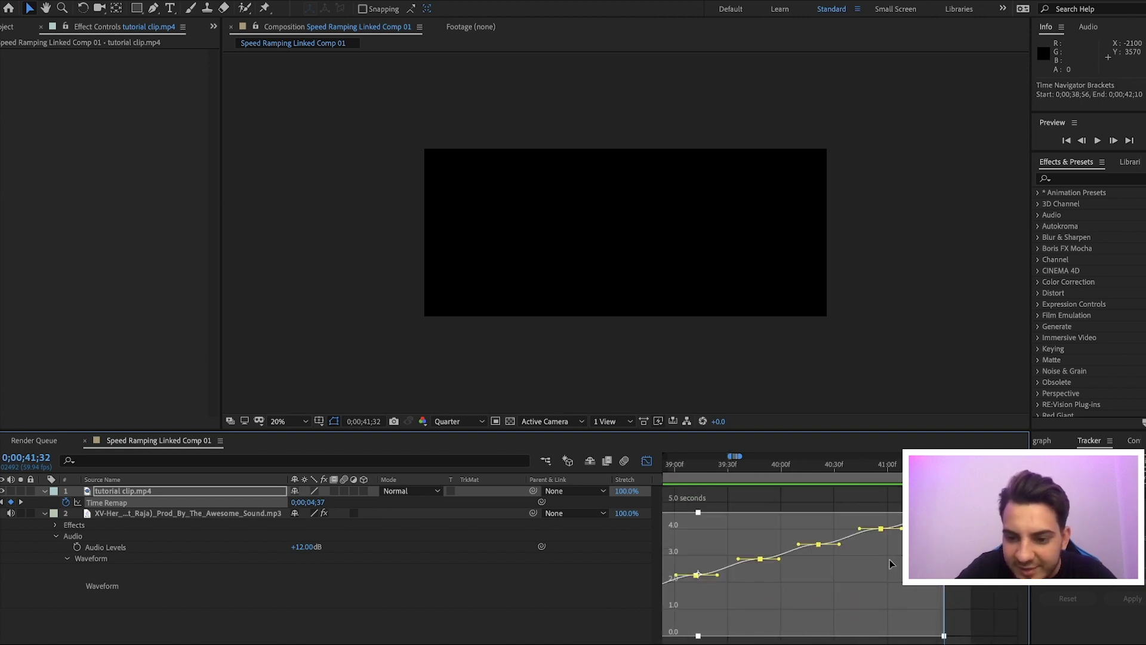
click(824, 500)
mouse_move(703, 638)
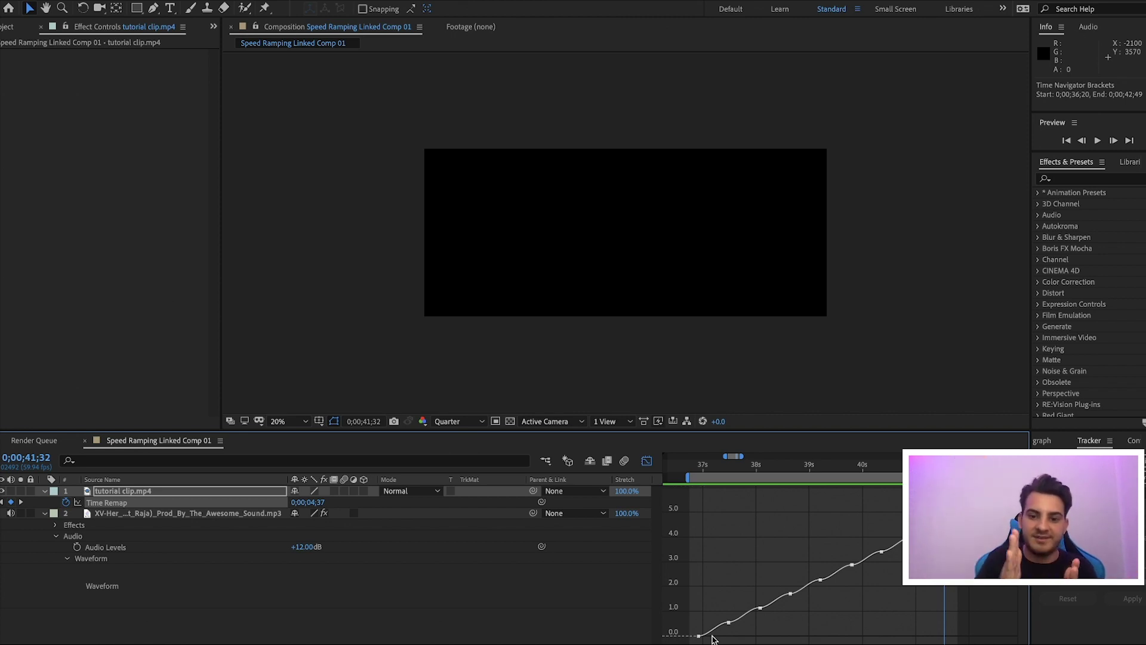
click(700, 636)
drag(708, 636, 722, 639)
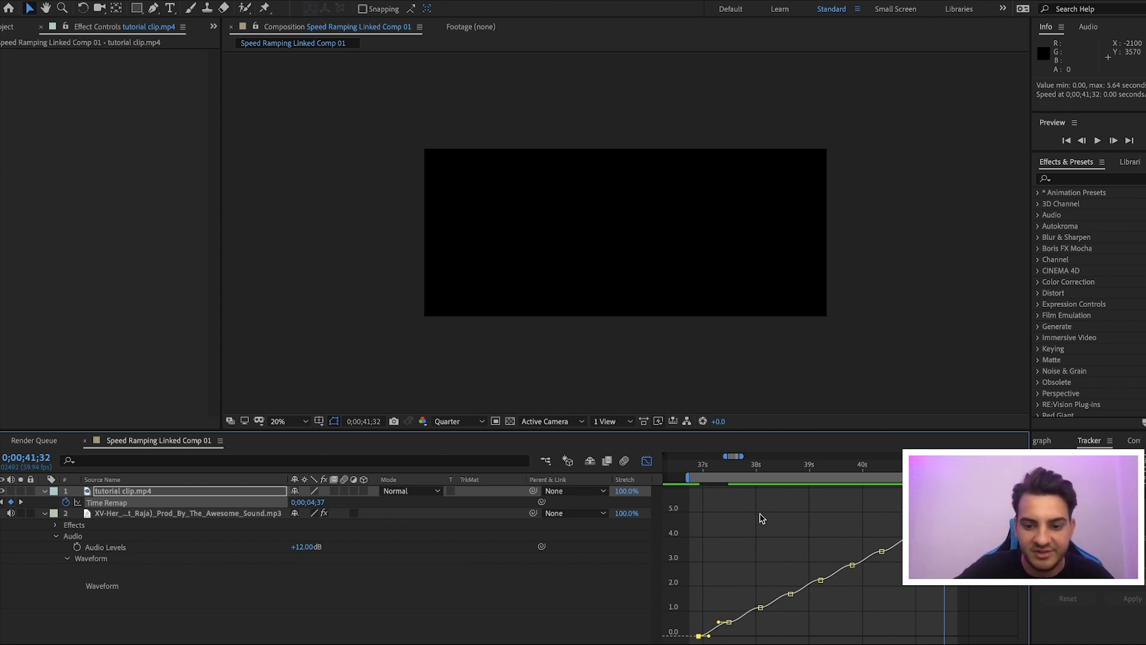
drag(898, 534, 696, 640)
key(ctrl+shift+a)
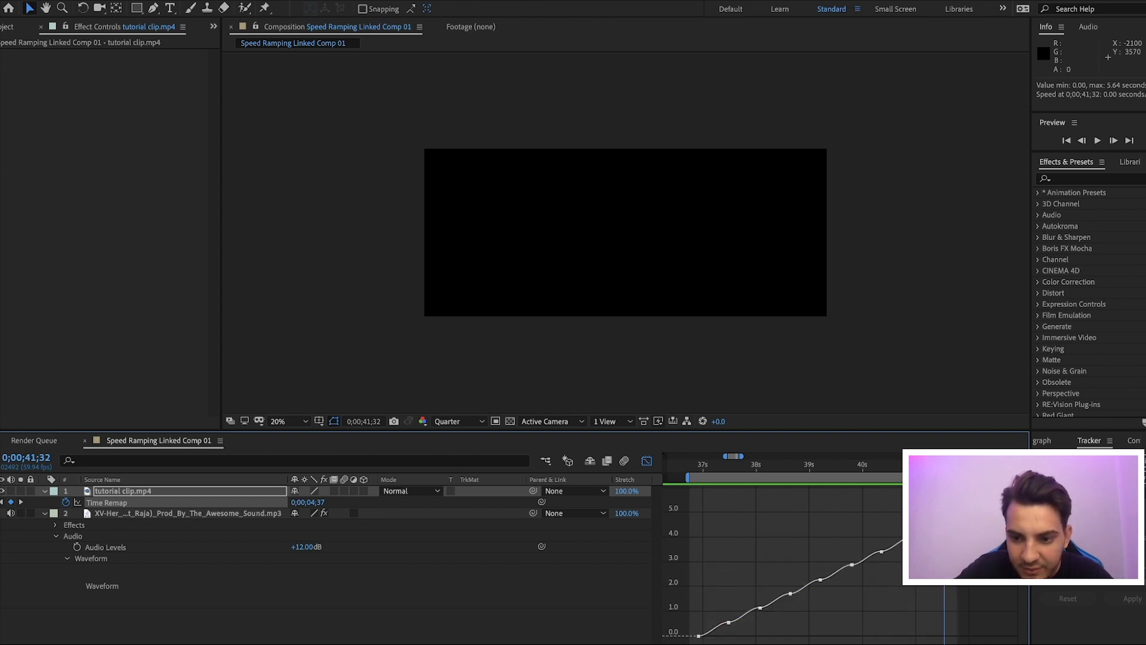
Select all Time Remap keyframes in the graph and lengthen their outgoing and incoming ease handles for stronger speed ramps.
drag(900, 509, 695, 641)
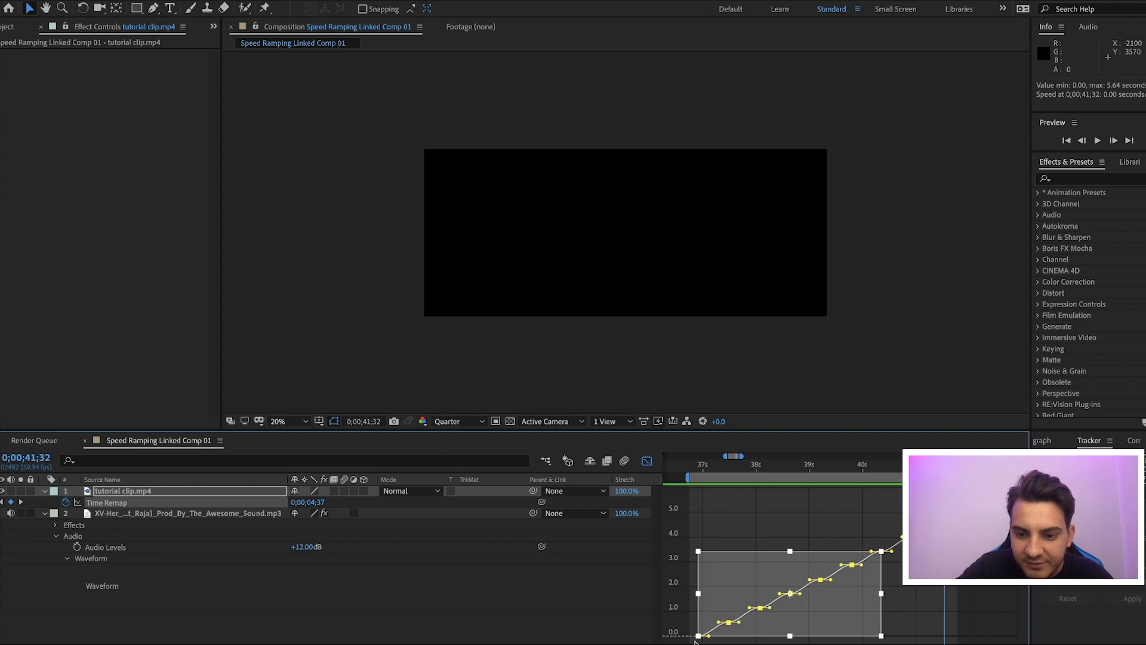
double_click(821, 578)
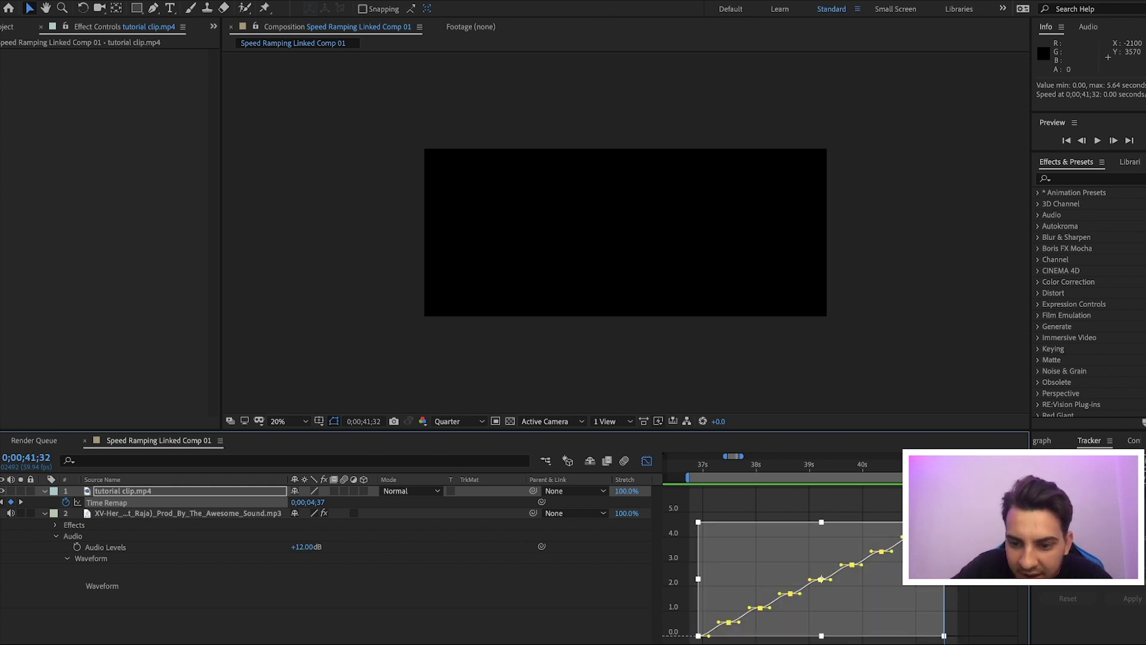
click(721, 467)
key(=)
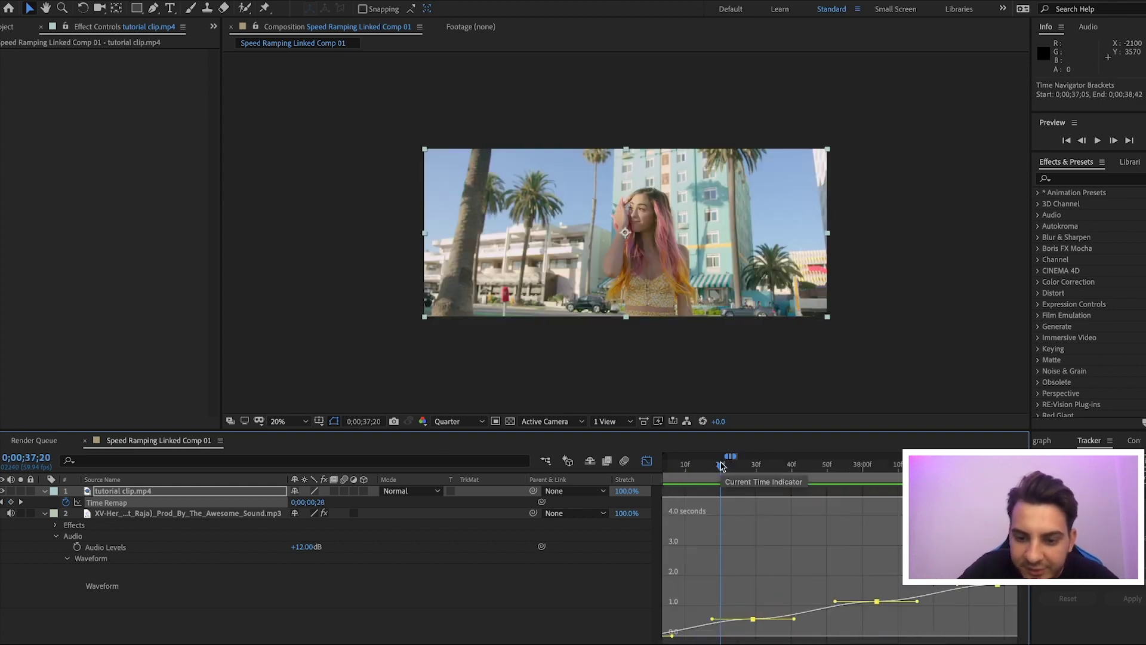
scroll(773, 597, left, 1)
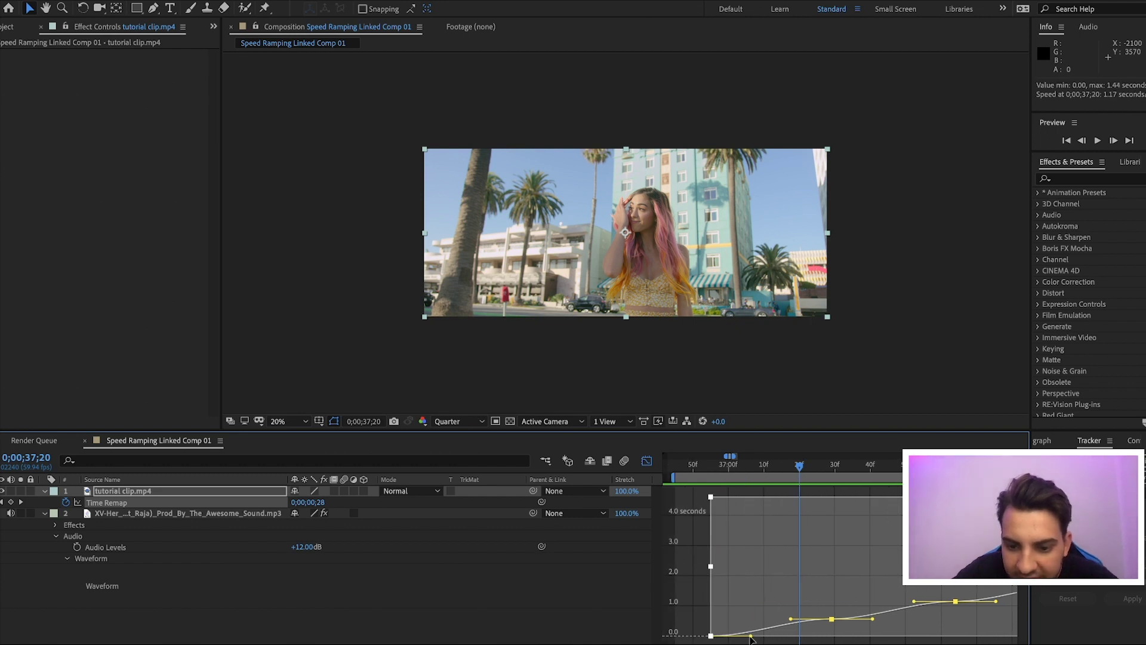
mouse_move(757, 639)
mouse_down()
mouse_move(760, 622)
mouse_move(765, 638)
mouse_up()
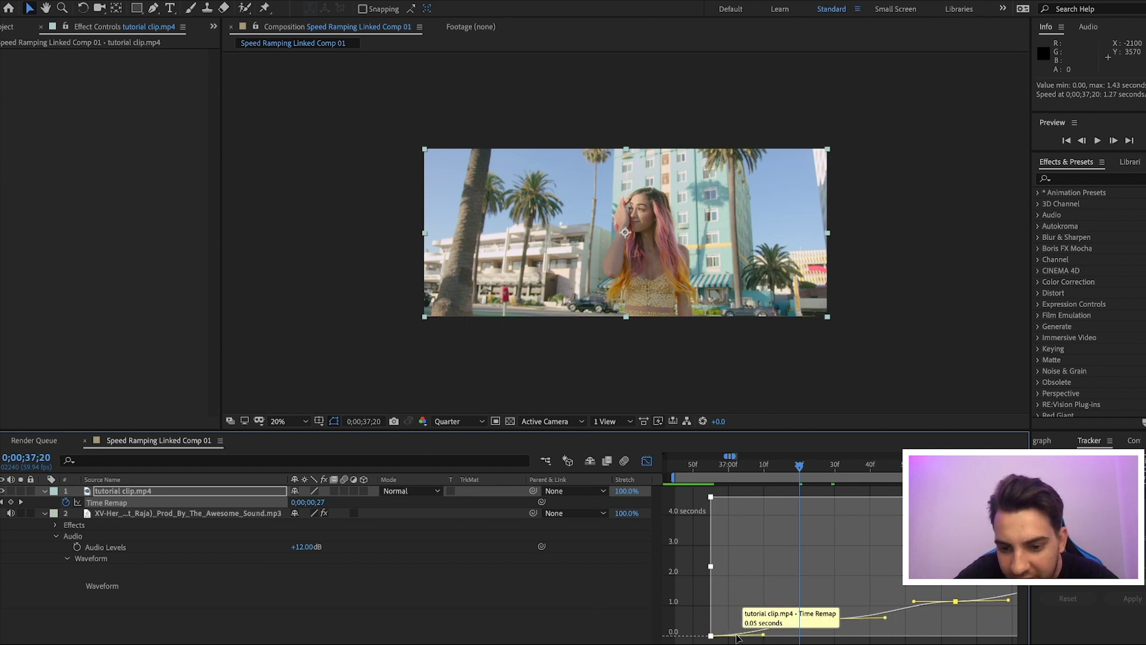
drag(791, 620, 767, 622)
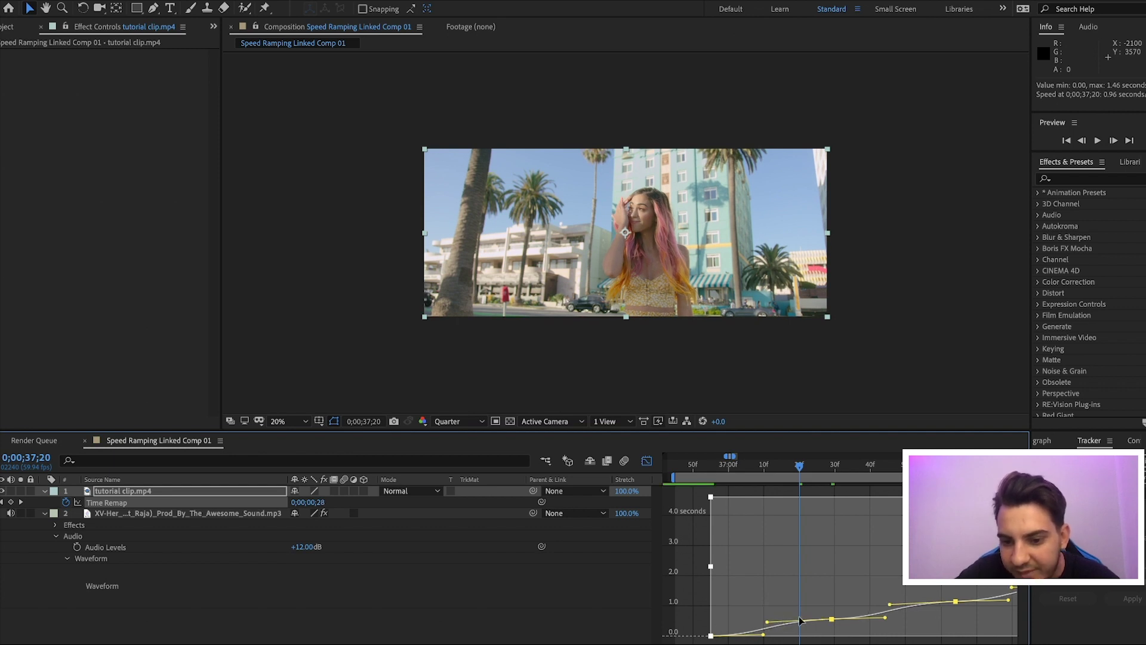
Return from the Graph Editor to the layer view and preview the ramped clip with the music from 0;00;36;55.
click(647, 461)
click(718, 472)
key(minus)
key(minus)
key(minus)
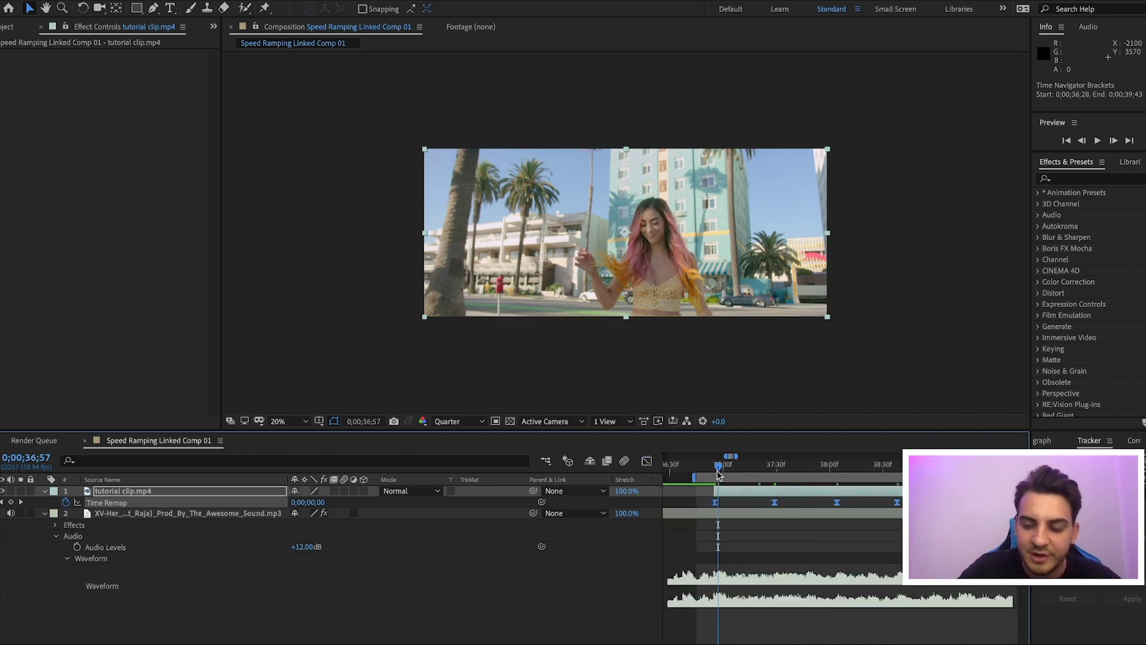
click(718, 469)
key(space)
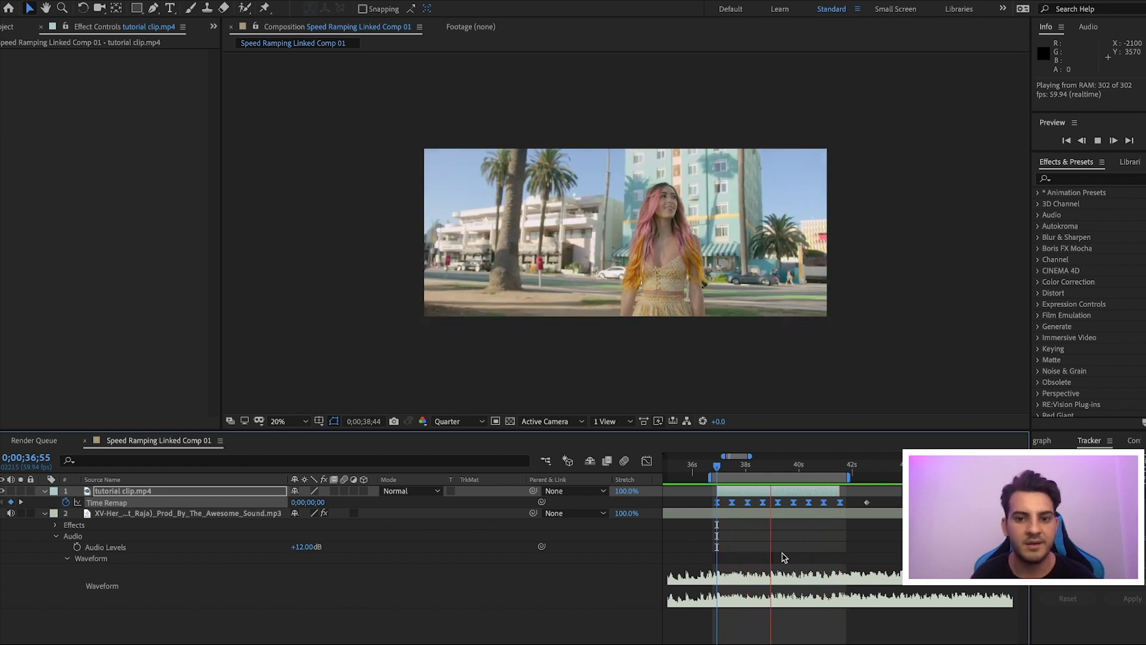
key(space)
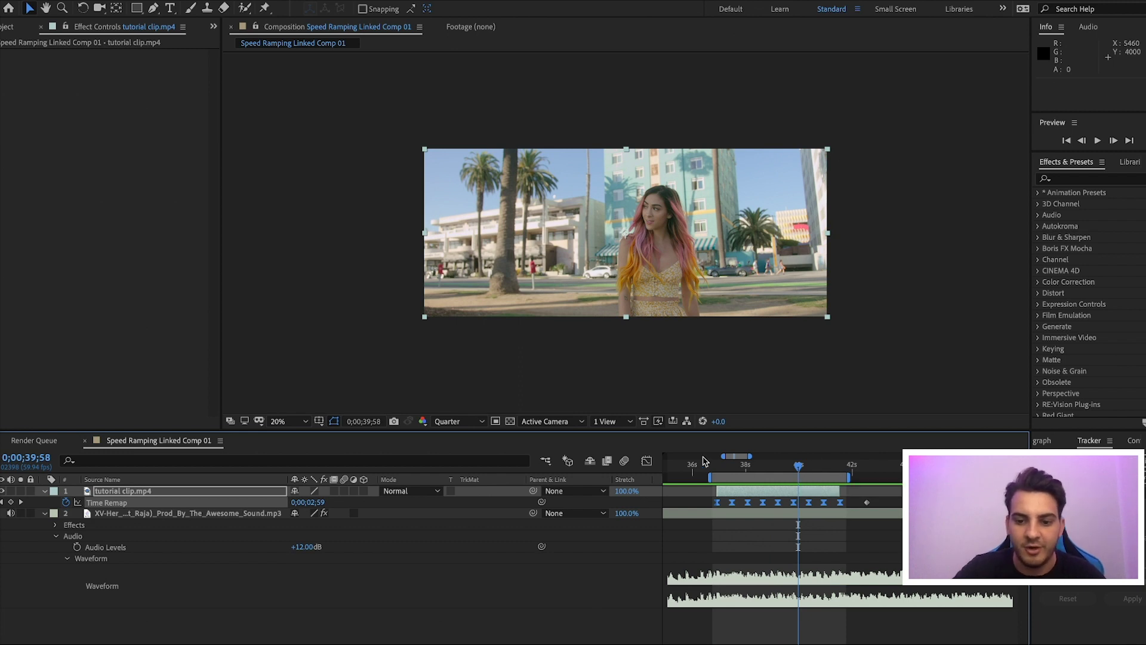
Switch to Premiere Pro and play the tutorial clip sequence from 0;00;35;00 through the linked comp's speed-ramped section.
click(760, 560)
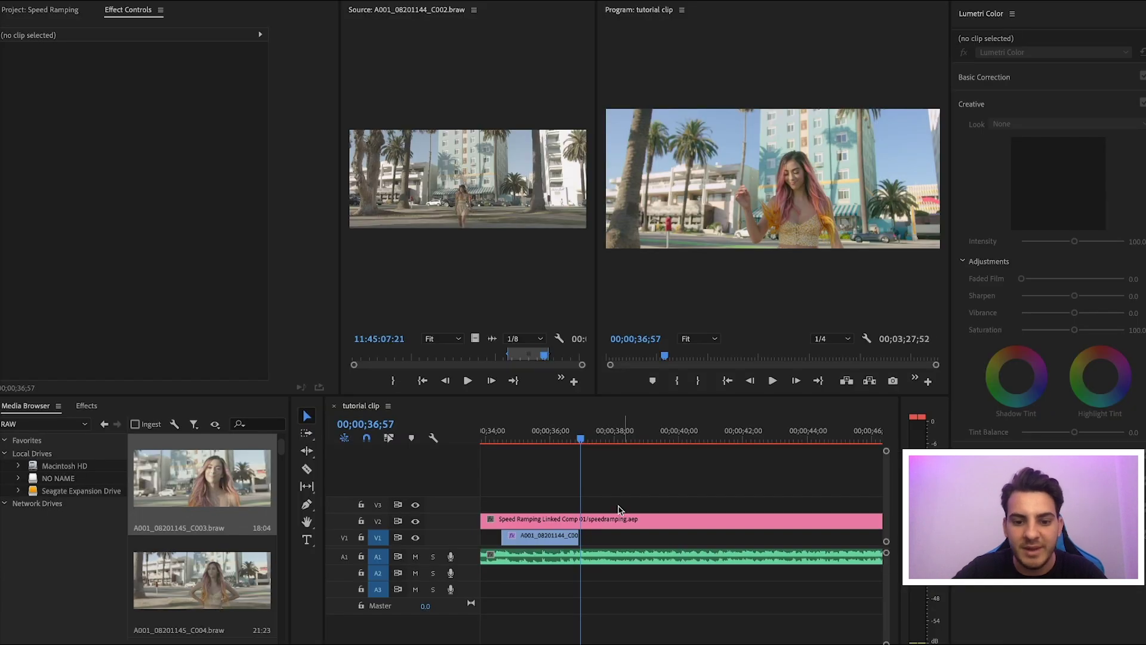
click(550, 454)
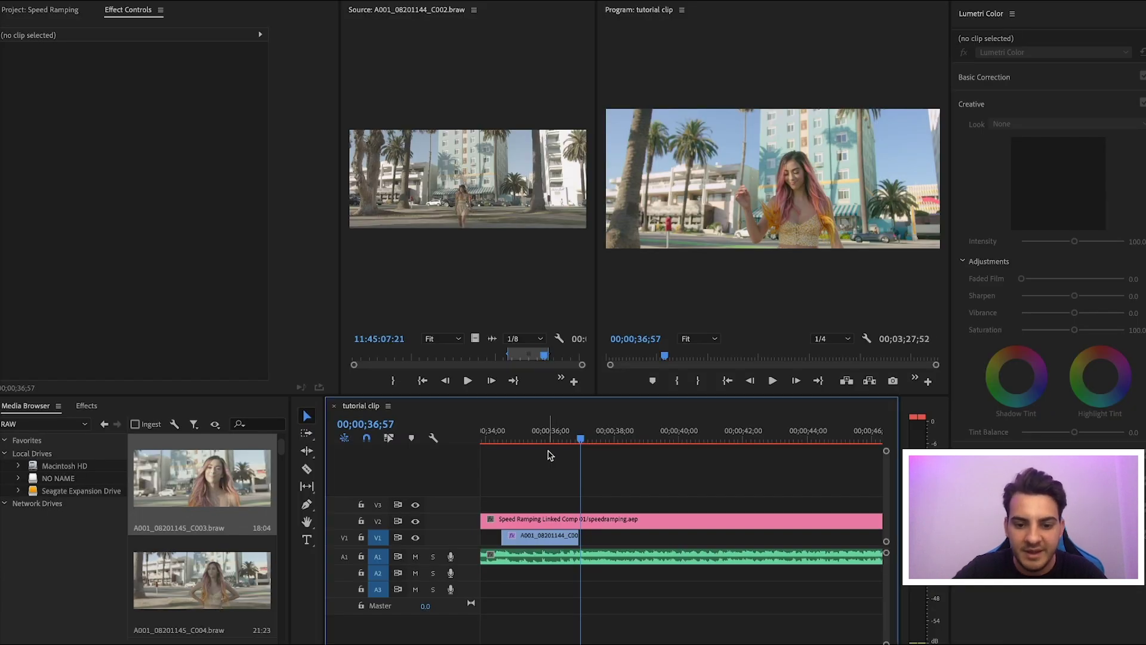
click(518, 441)
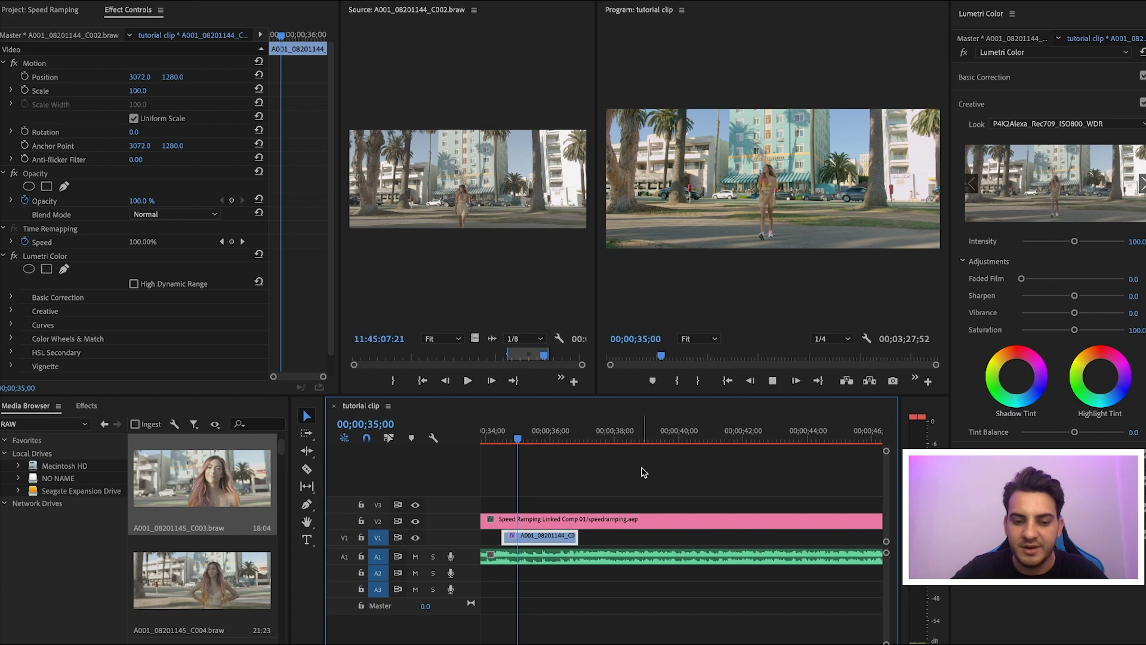
scroll(650, 475, up, 5)
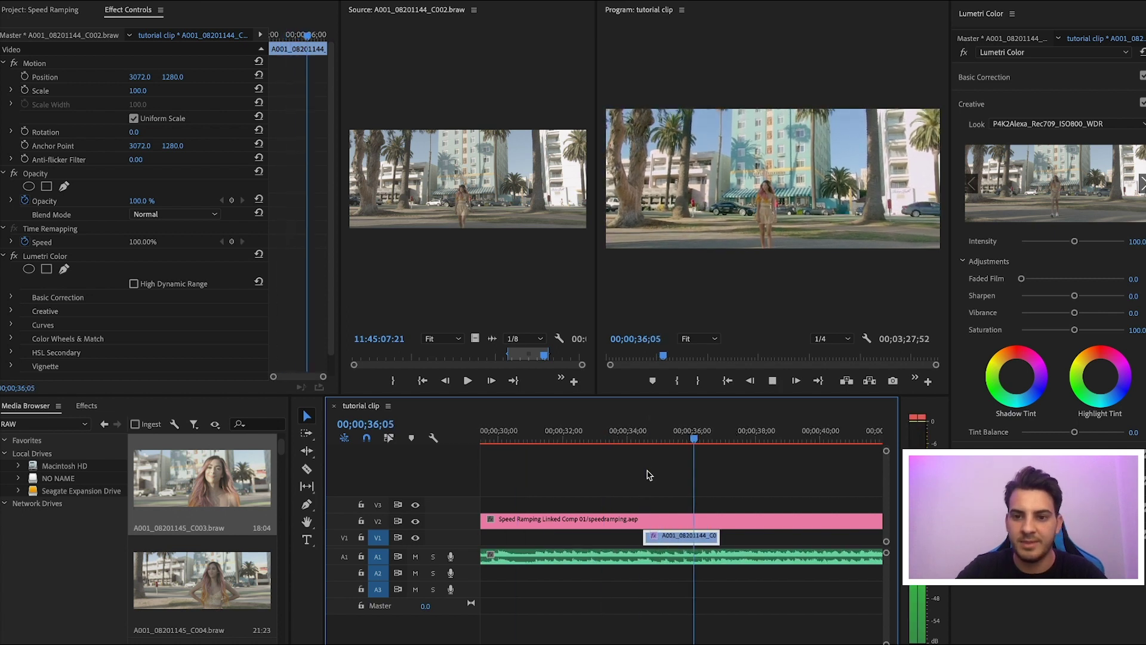
scroll(649, 475, down, 3)
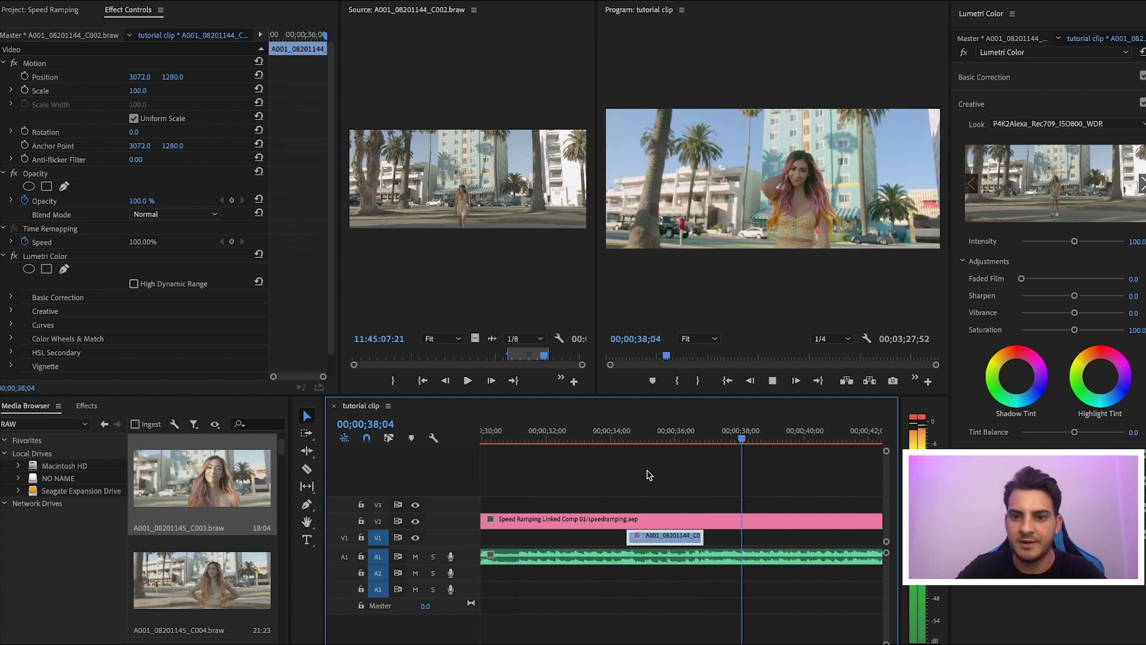
scroll(649, 475, down, 2)
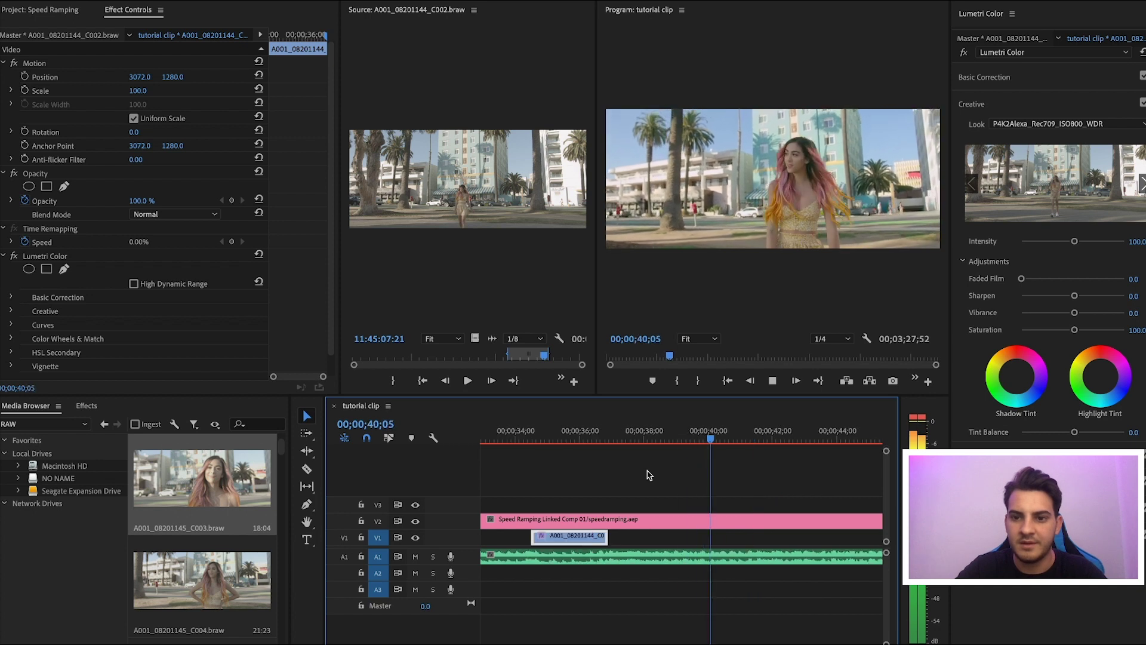
key(minus)
key(d)
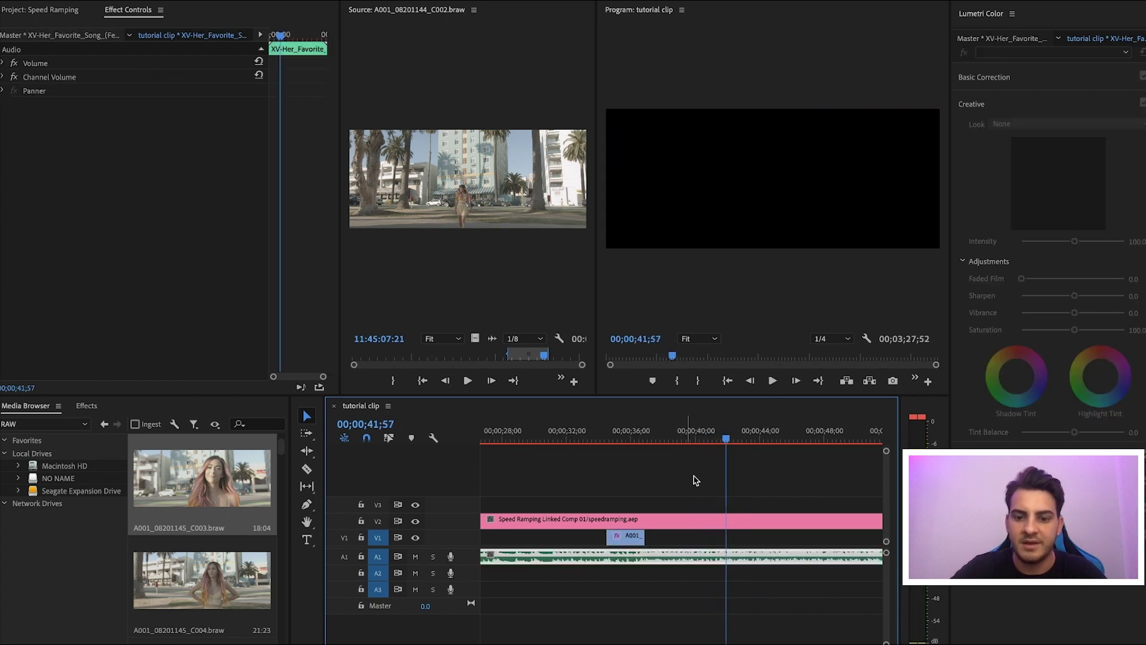
Step frame by frame through the linked comp up to 0;00;41;08 to examine the ramped motion near its end.
click(697, 440)
key(equal)
click(647, 437)
drag(648, 437, 651, 437)
key(Right)
key(Right)
key(Right)
key(Right)
key(Right)
key(Right)
key(Right)
key(Right)
key(Right)
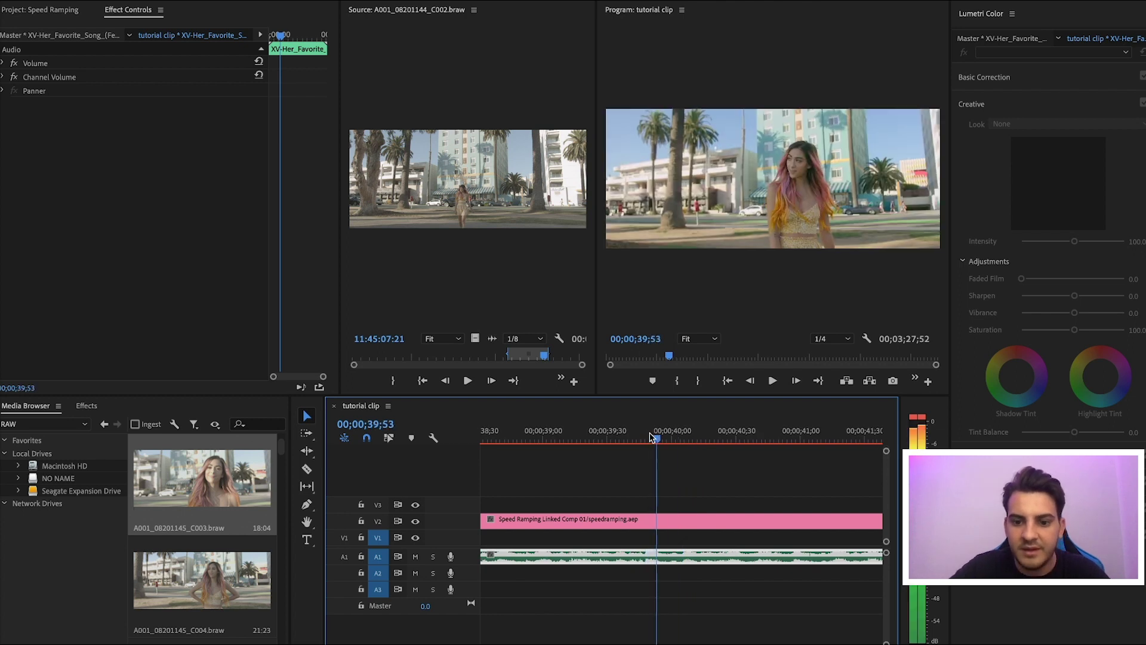
key(Right)
key(Right)
key(Right)
key(Right)
key(Right)
key(Right)
key(Right)
key(Right)
key(Right)
key(Right)
key(Right)
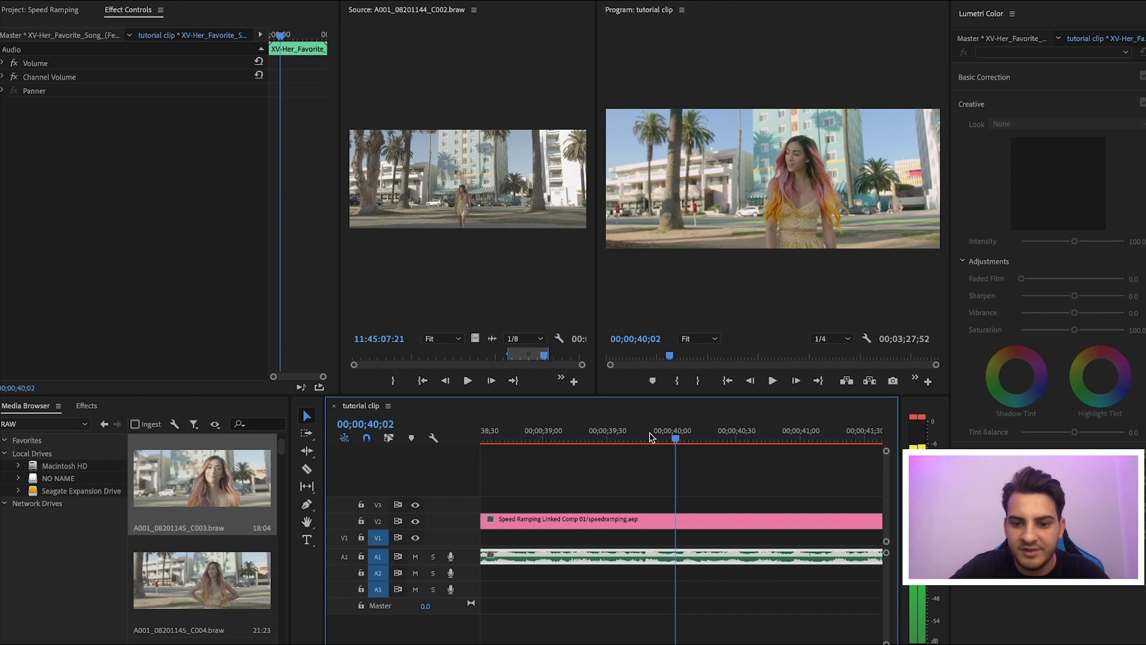
key(Right)
key(Right)
key(Right)
key(Right)
key(Right)
key(Right)
key(Right)
key(Right)
key(Right)
key(Right)
key(Right)
key(Right)
key(Right)
key(Right)
key(Right)
key(Right)
key(Right)
key(Right)
key(Right)
key(Right)
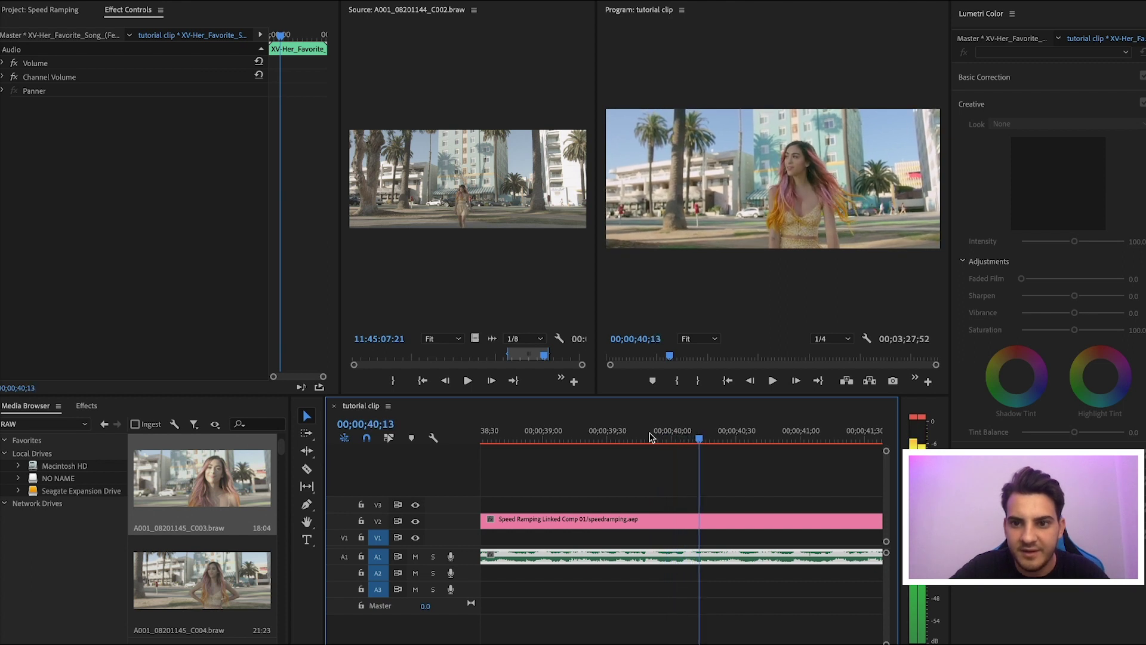
key(Right)
key(Right)
key(Right)
key(Right)
key(Right)
key(Right)
key(Right)
key(Right)
key(Right)
key(Right)
key(Right)
key(Right)
key(Right)
key(Right)
key(Right)
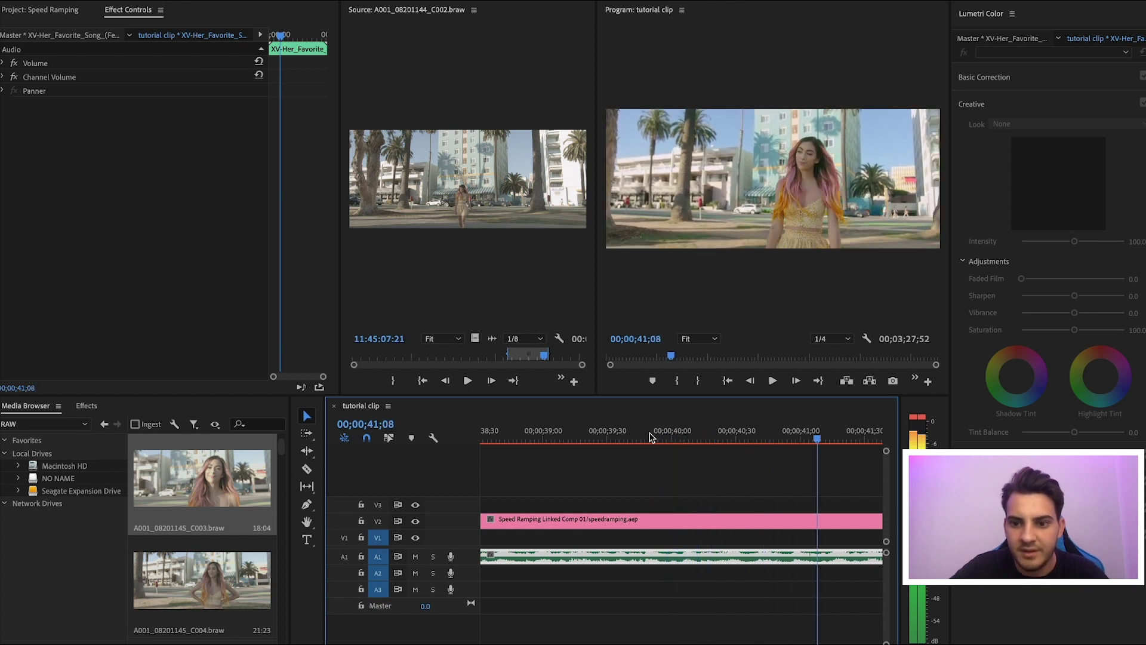
Cut the linked comp at 0;00;41;32, where its footage ends, and delete the remainder from V2.
key(minus)
key(minus)
drag(716, 439, 730, 434)
key(equal)
key(equal)
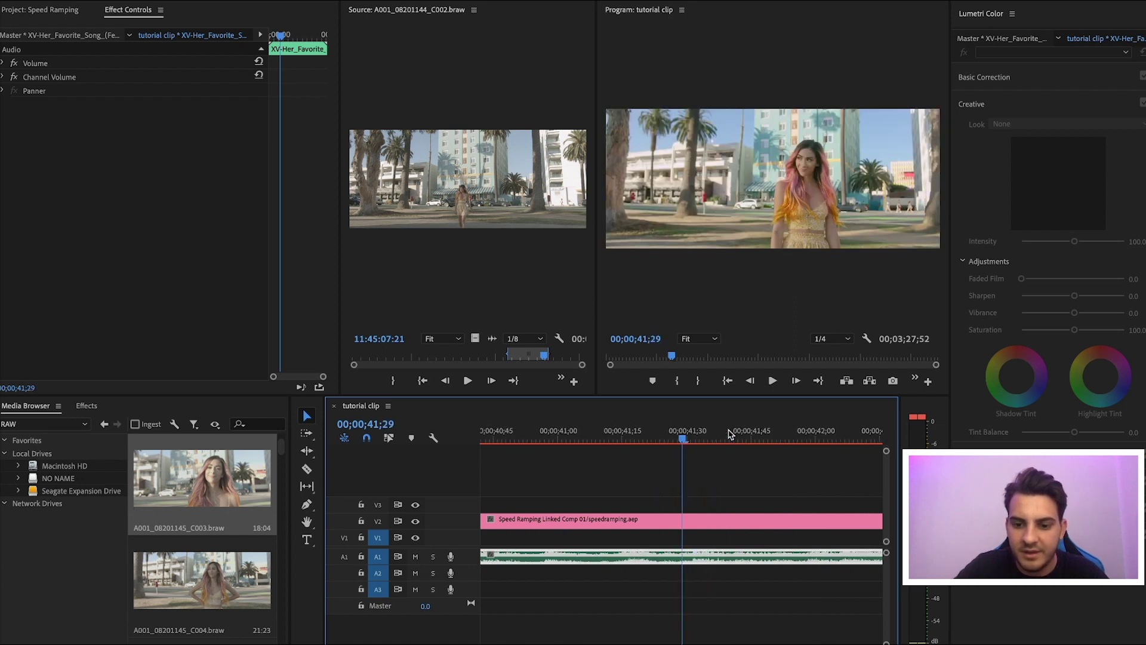
key(c)
click(697, 518)
key(v)
click(727, 524)
key(Delete)
key(minus)
key(minus)
key(minus)
key(minus)
key(minus)
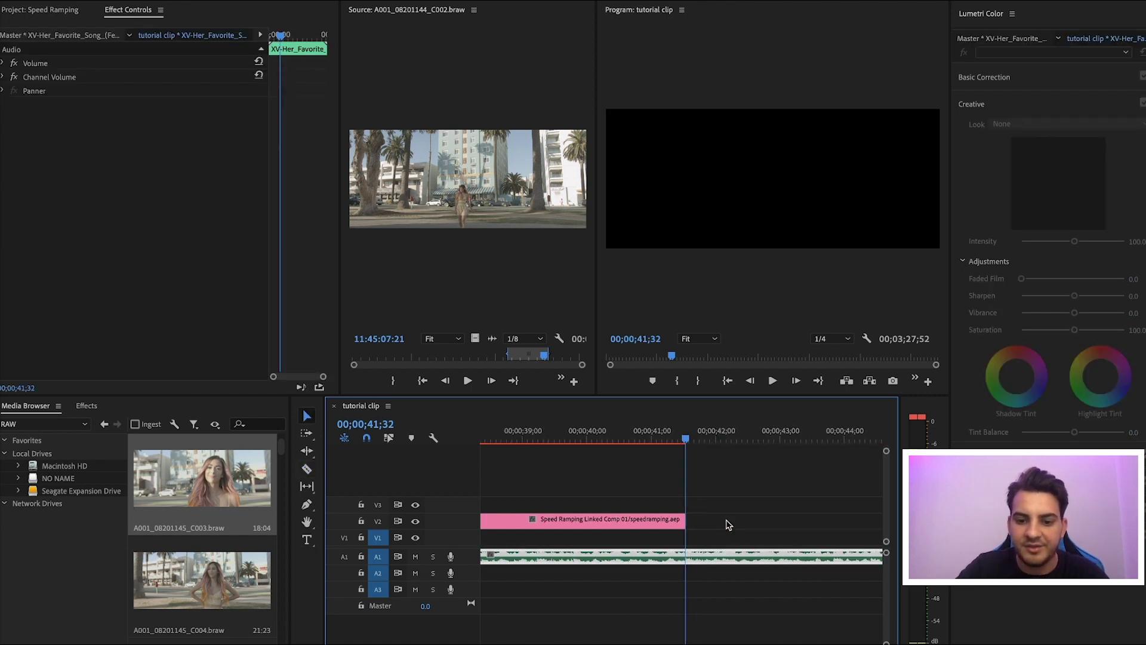
Remove the part of the linked comp before the end of the first V1 clip and move the rest down to V1 right after that clip.
click(665, 483)
scroll(668, 483, left, 2)
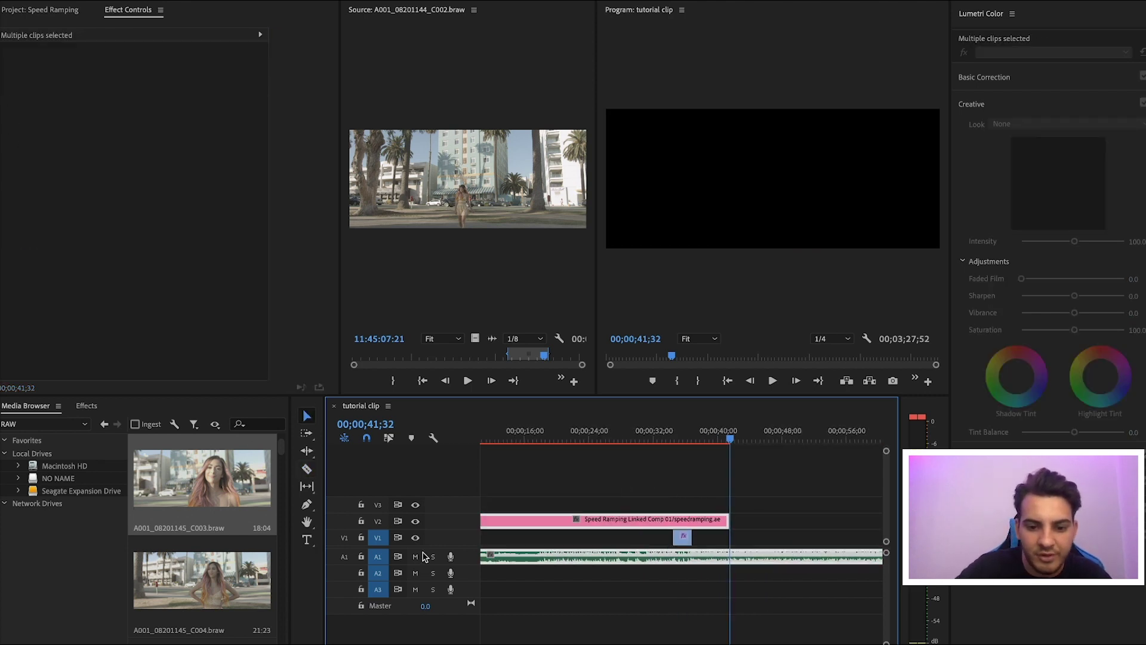
key(c)
click(691, 519)
key(v)
click(677, 521)
key(Delete)
drag(710, 519, 710, 535)
click(704, 515)
Try adding the A001_08201144_C002.braw source clip after the linked comp on V1, and delete it from the sequence.
click(189, 587)
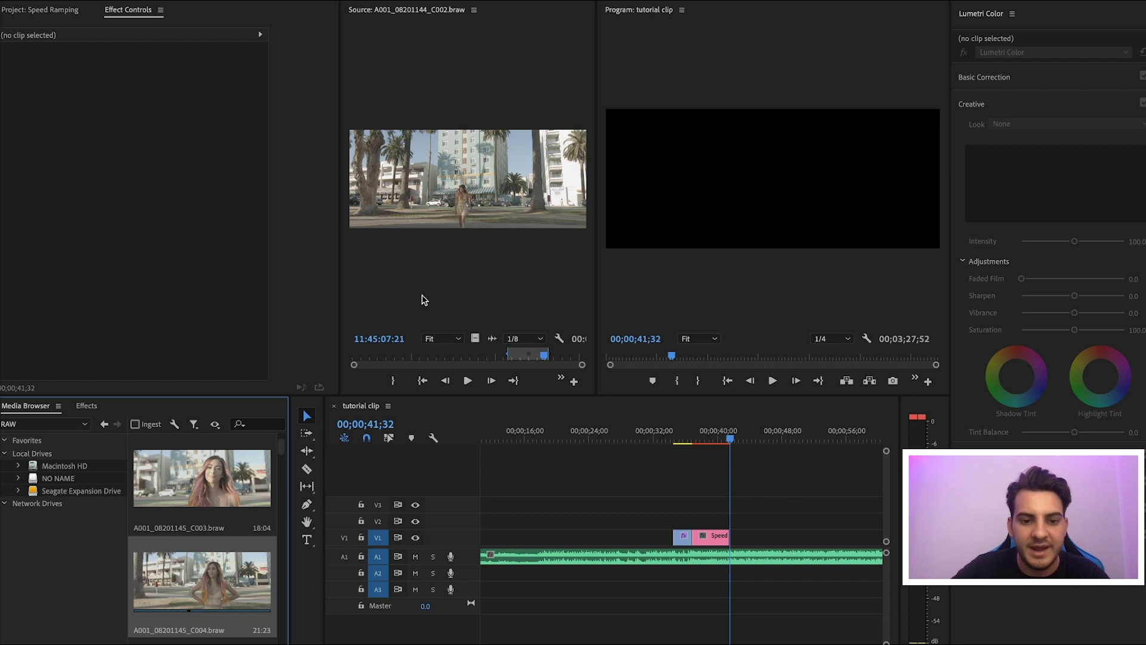
click(421, 357)
key(space)
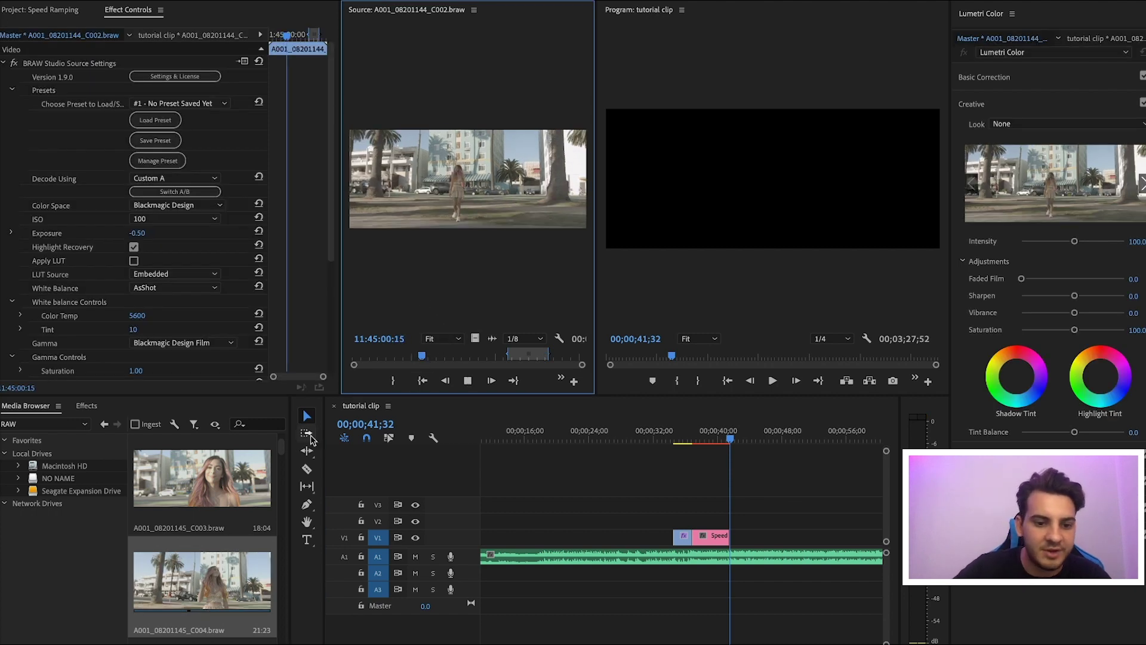
click(189, 479)
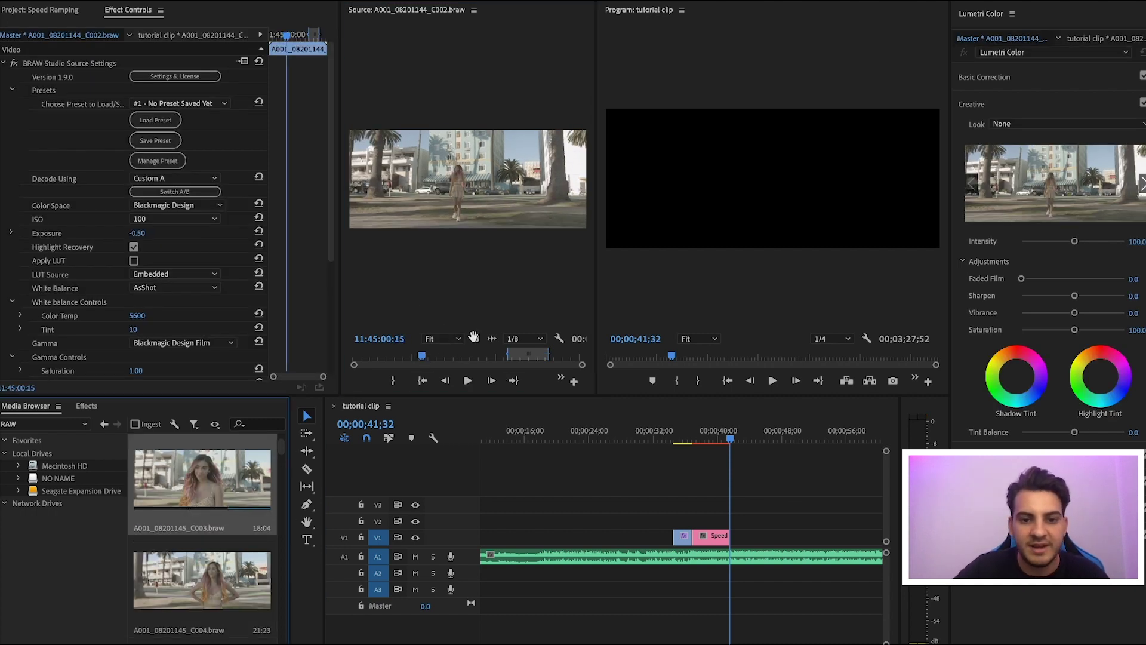
drag(474, 339, 742, 537)
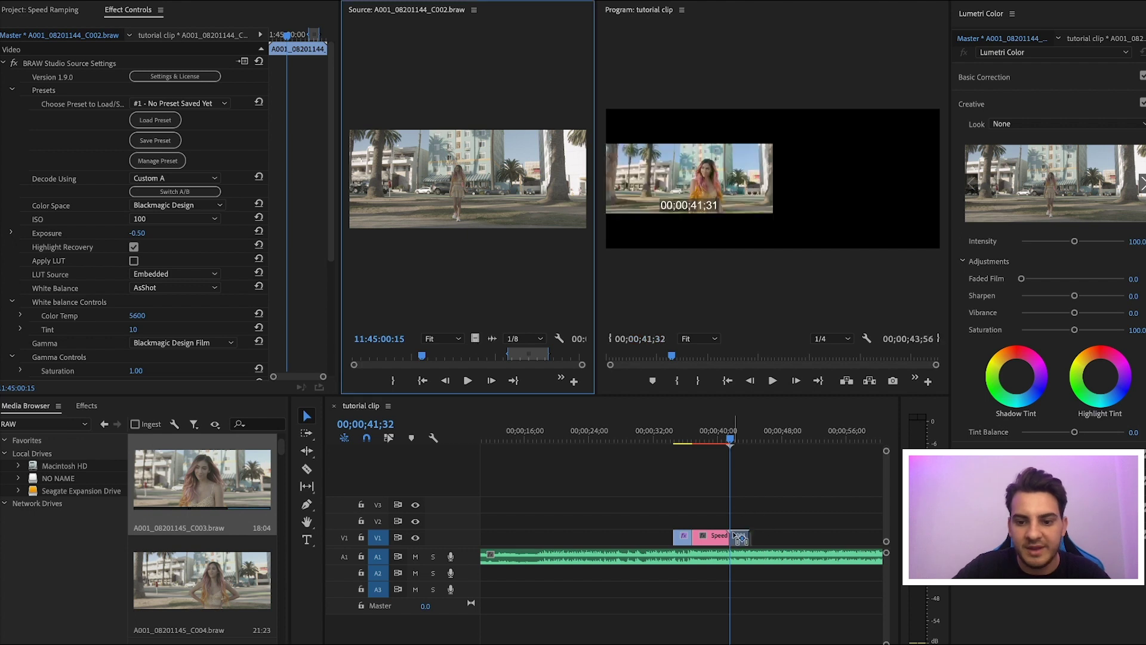
key(space)
click(740, 538)
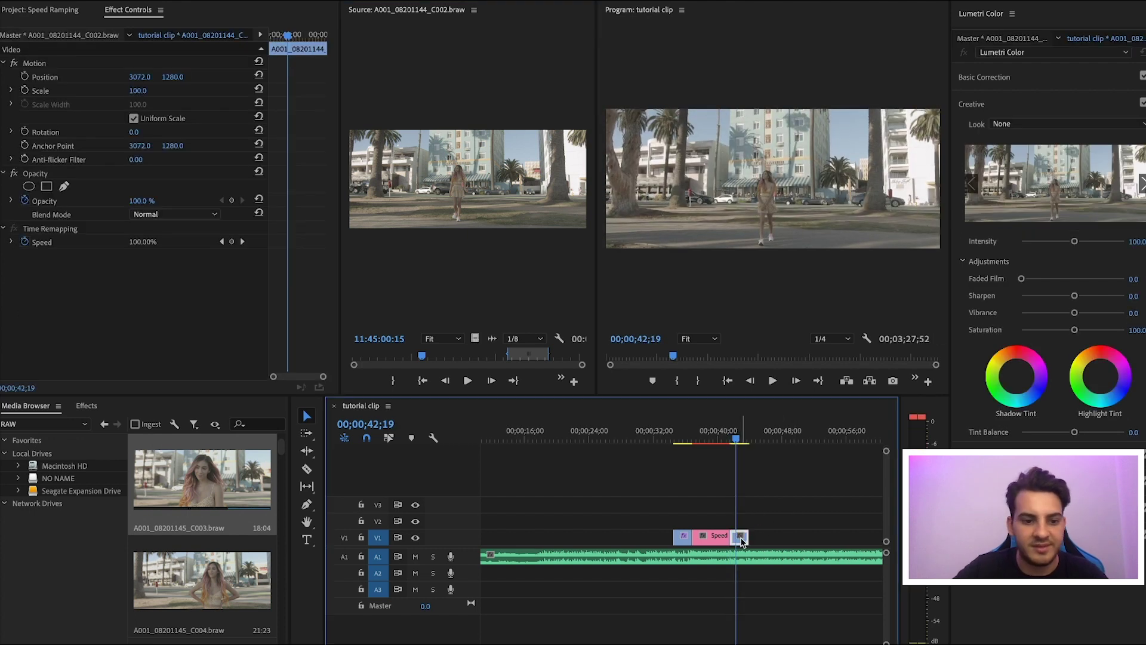
key(Delete)
Open A001_08201145_C003.braw as the source clip and place it directly after the linked comp on V1.
click(210, 479)
double_click(210, 478)
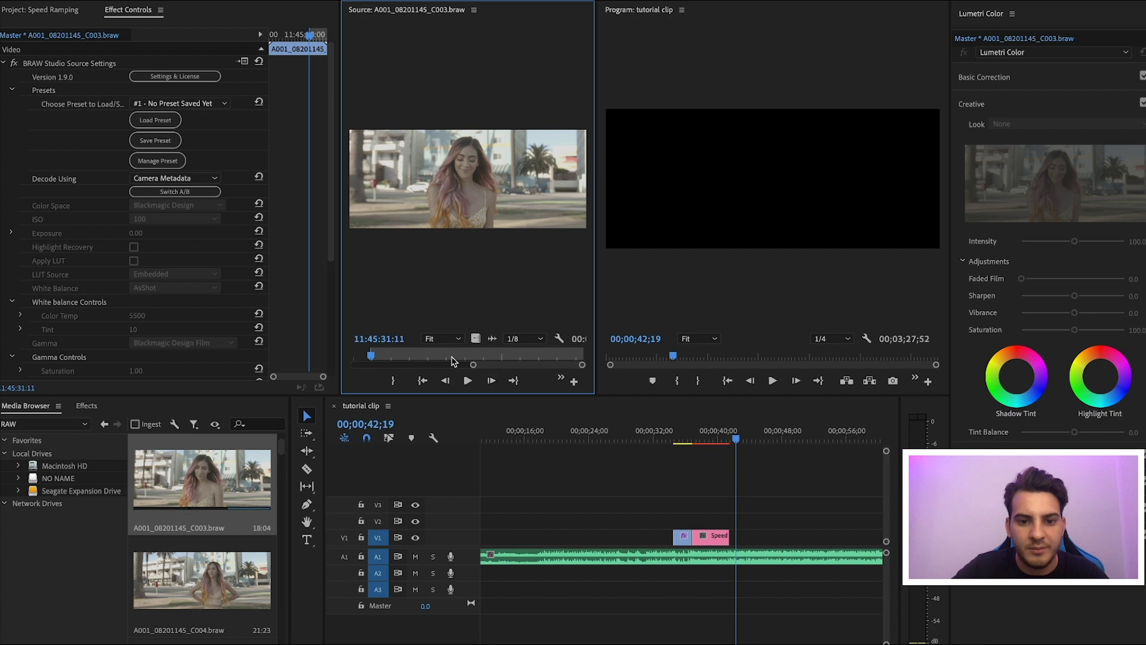
key(super+z)
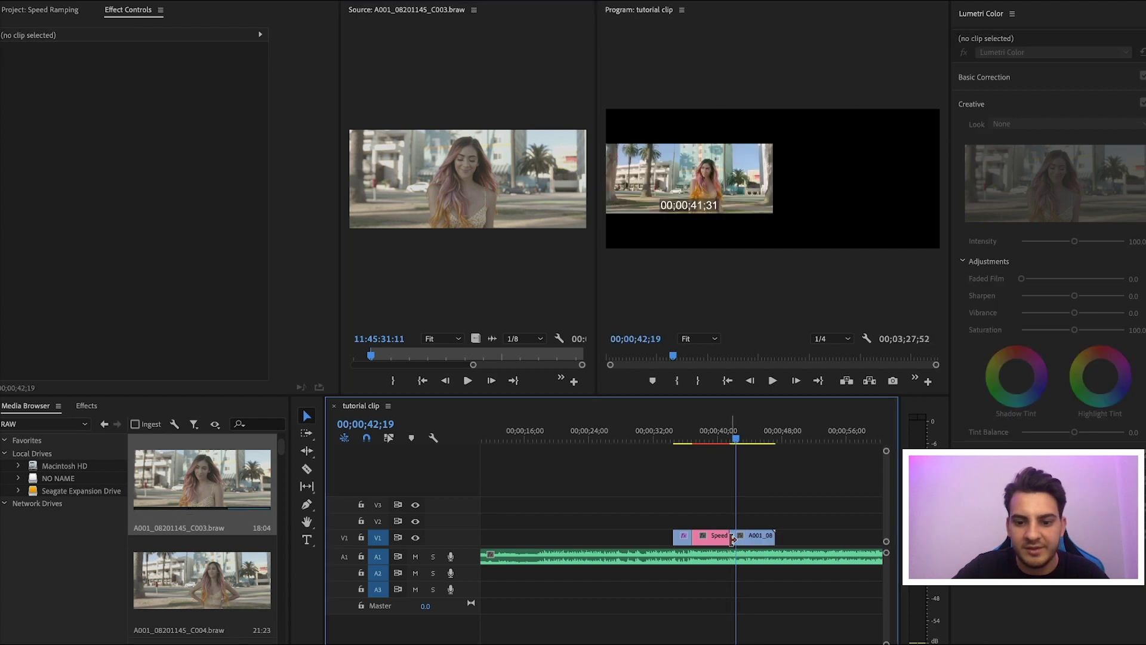
Play the sequence from the first clip through the linked comp into A001_08201145_C003.braw to review the cuts.
click(678, 440)
key(space)
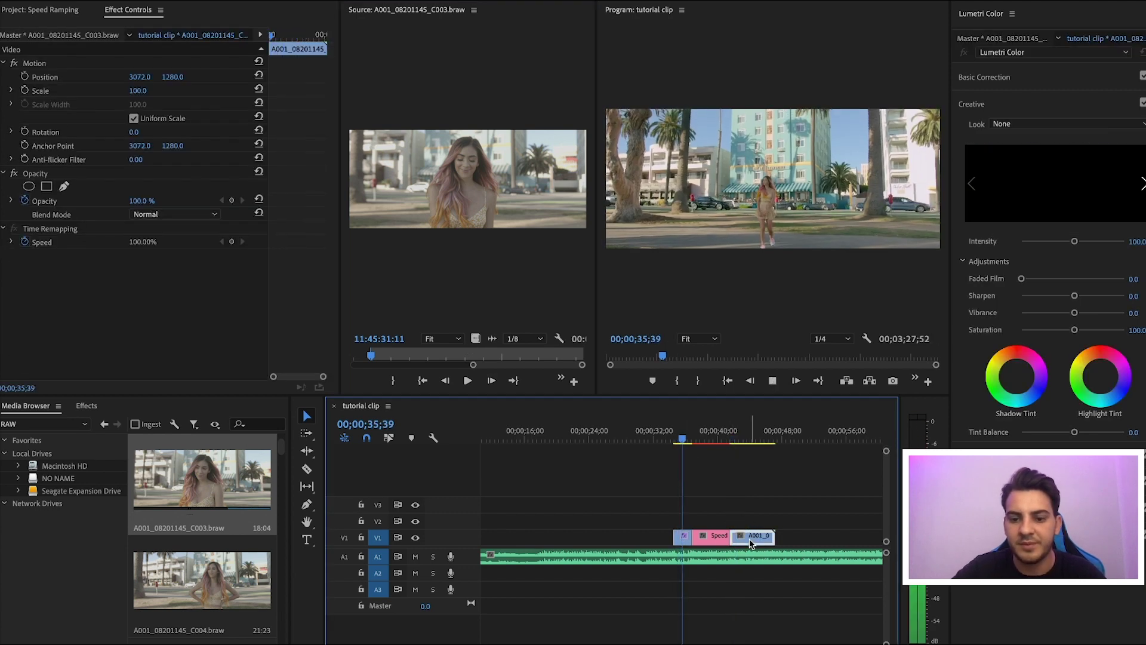
click(743, 499)
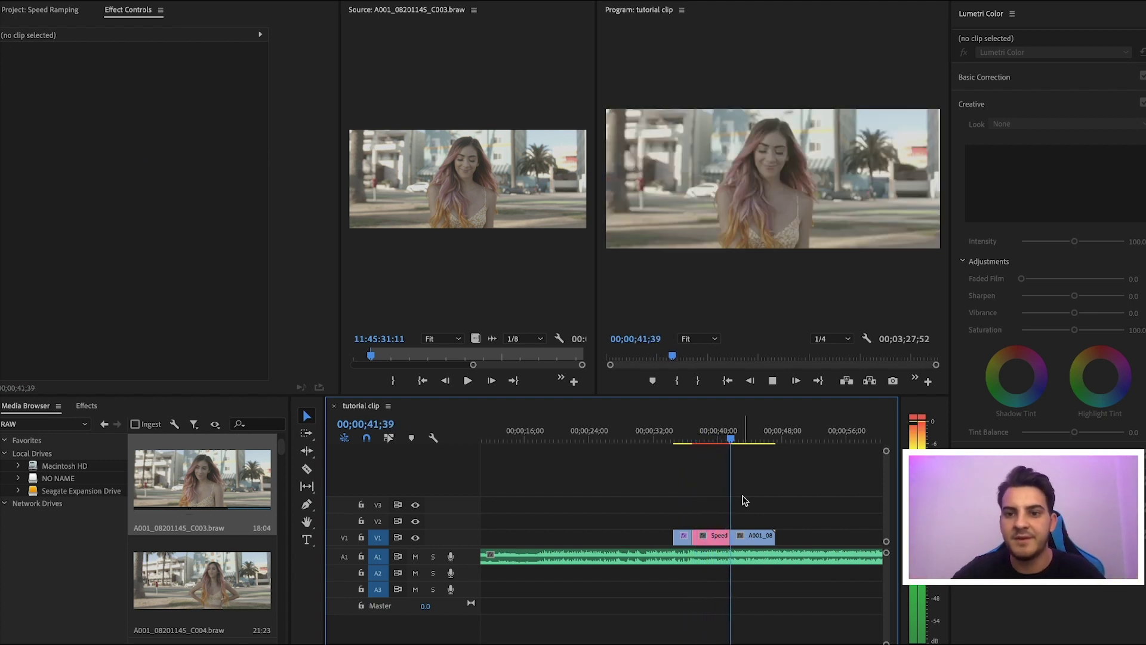
Trim the end of the A001_08201145_C003.braw clip back to 0;00;43;52 and move the playhead to 0;00;39;10 in the linked comp.
drag(774, 536, 756, 537)
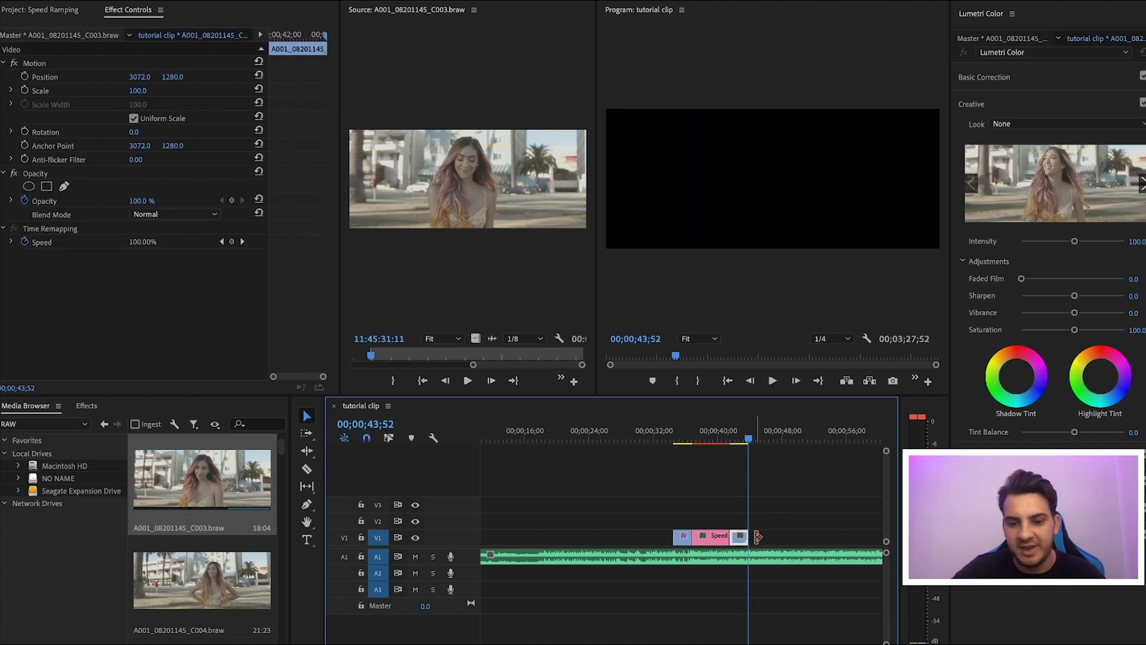
click(757, 531)
drag(704, 430, 711, 428)
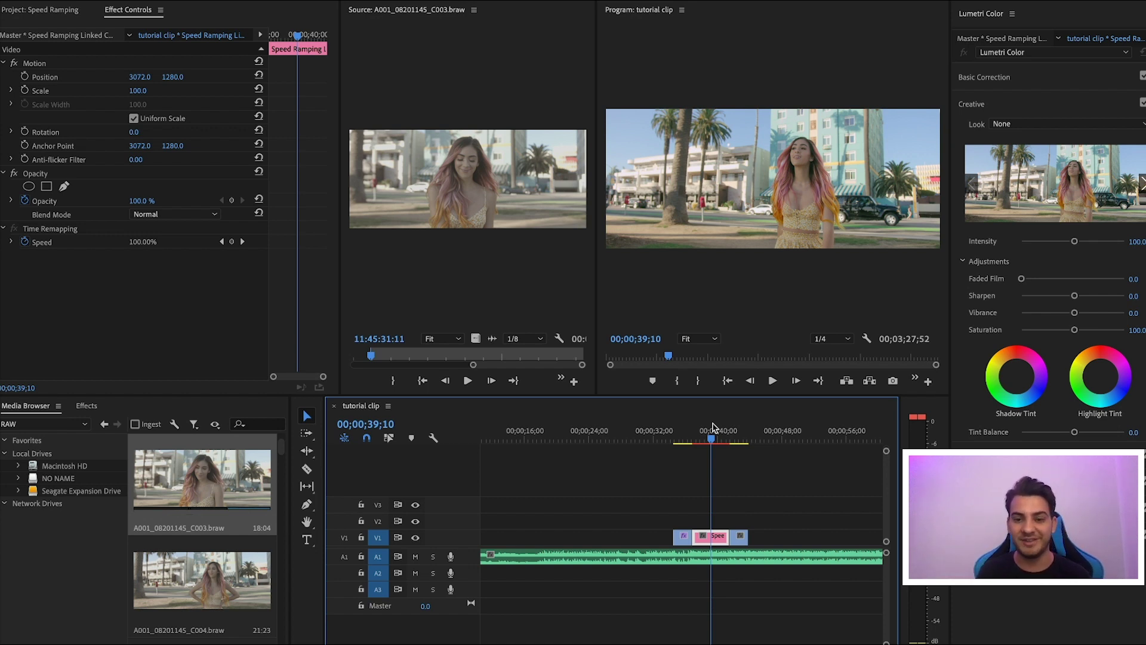
scroll(713, 426, up, 4)
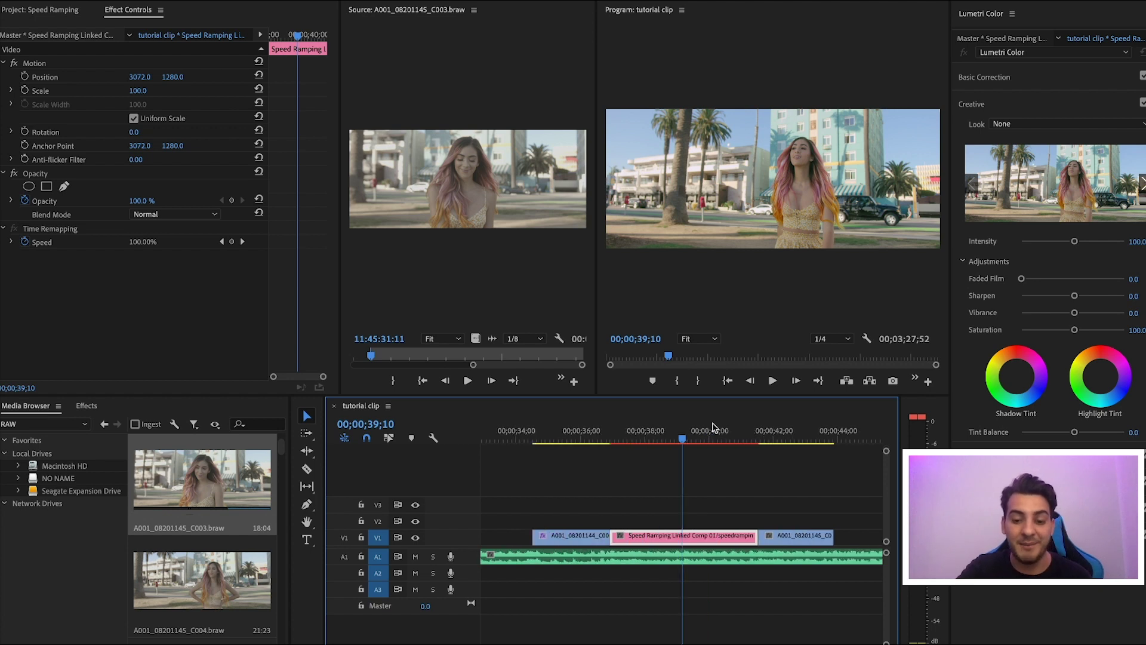